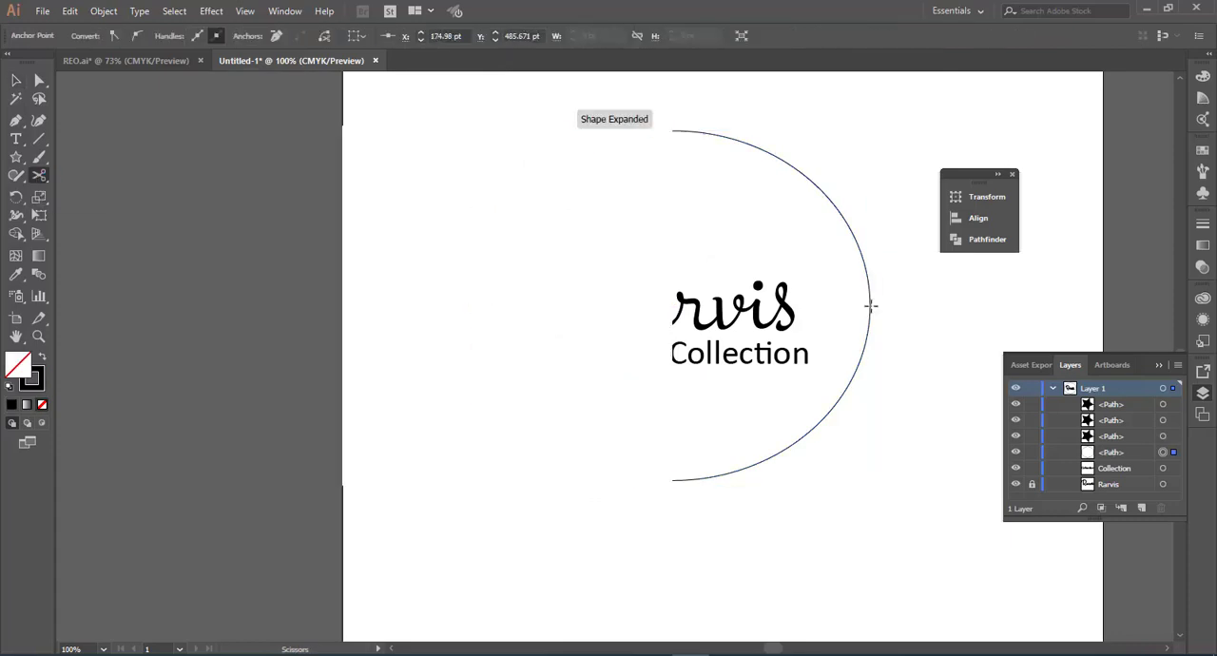
# Step: Give both halves of the split ellipse a 7 pt stroke with the width profile that tapers at both ends
pyautogui.click(225, 36)
pyautogui.click(244, 203)
pyautogui.click(314, 36)
pyautogui.click(272, 82)
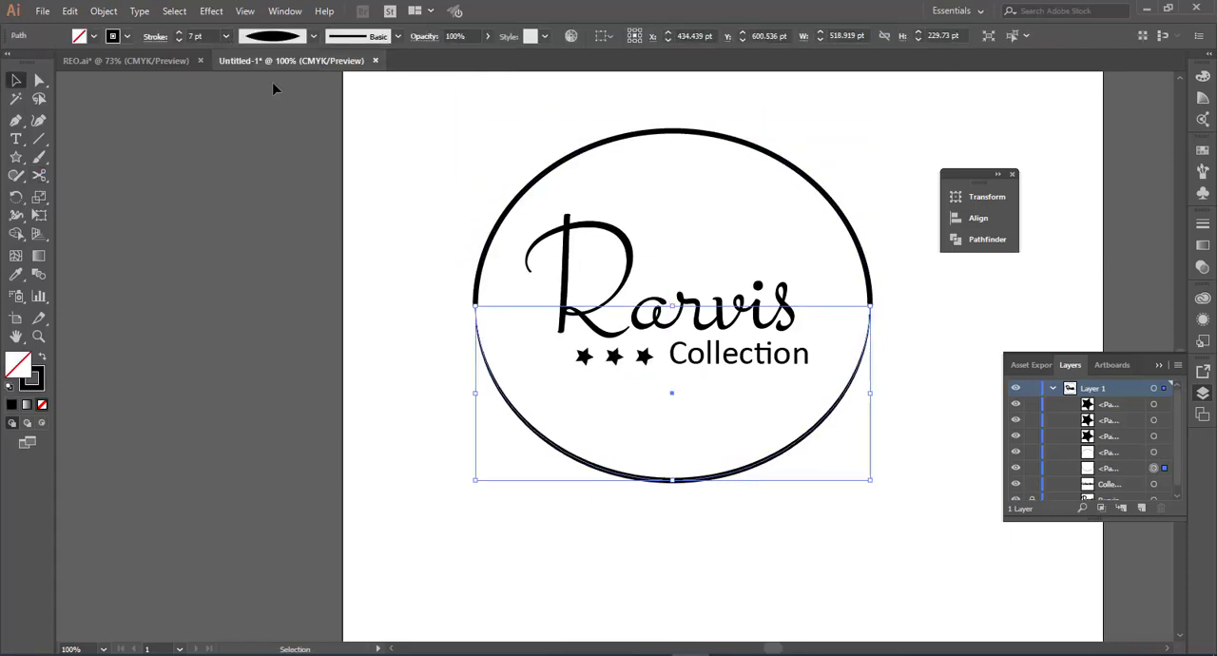
pyautogui.click(314, 37)
pyautogui.click(272, 81)
# Step: Select the arc artwork and scale it down from its lower corner, undoing the first resize before repeating it
pyautogui.moveTo(923, 390); pyautogui.dragTo(610, 285)
pyautogui.moveTo(870, 480); pyautogui.dragTo(788, 432)
pyautogui.hotkey('ctrl', 'z')
pyautogui.moveTo(870, 480); pyautogui.dragTo(824, 389)
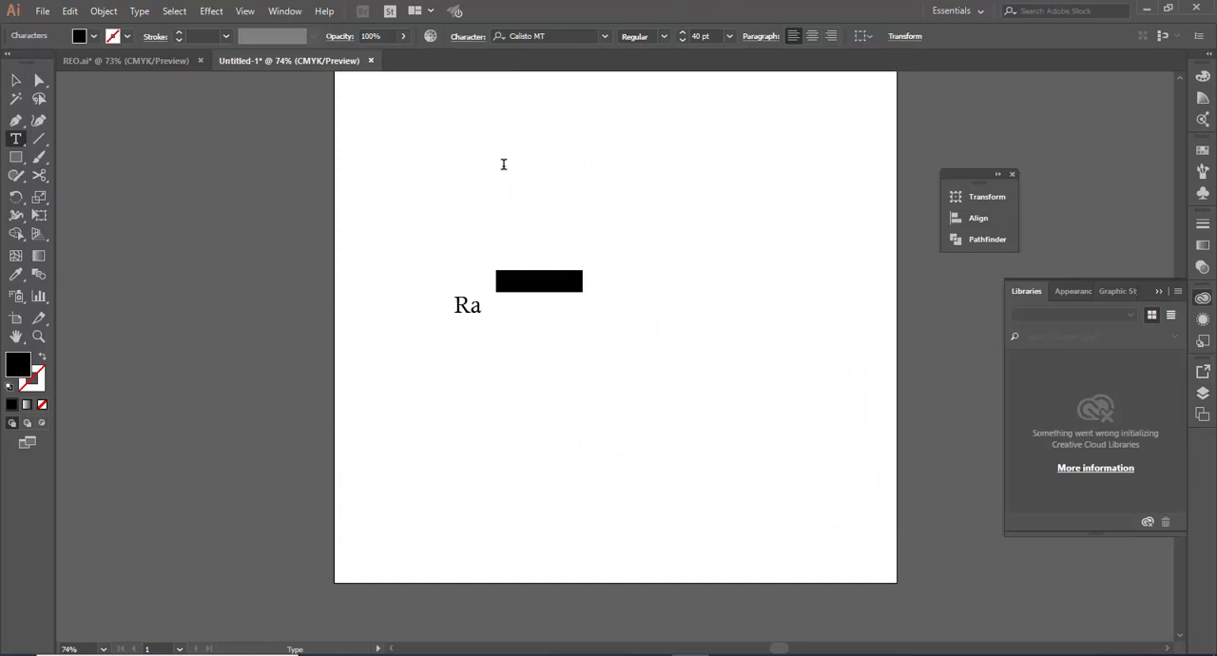
# Step: Complete the heading text on the artboard so that it reads "Rarvis"
pyautogui.write('rvis')
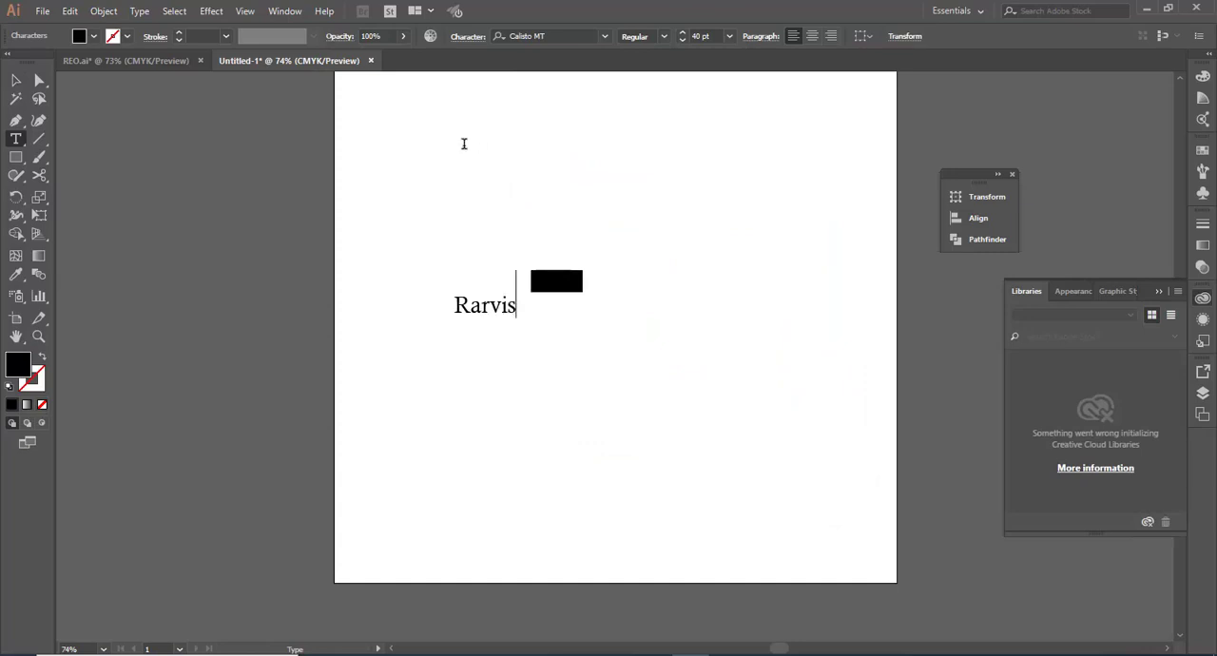
pyautogui.click(17, 80)
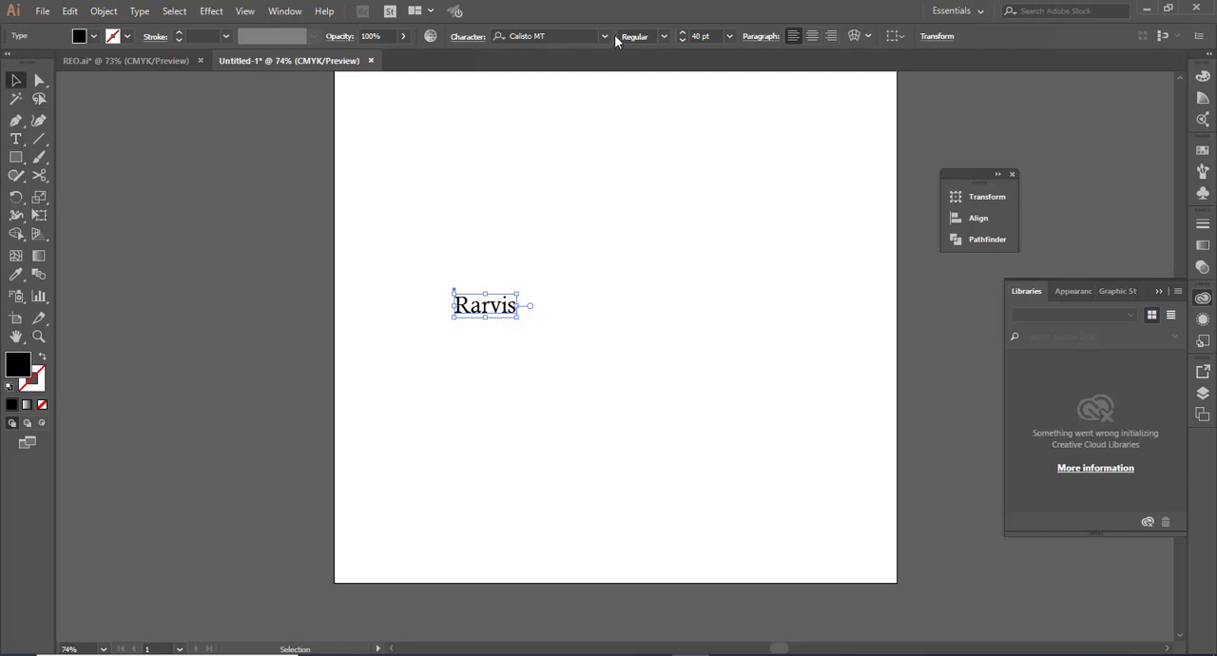
# Step: Change the font of the Rarvis text to Stalemate
pyautogui.click(570, 35)
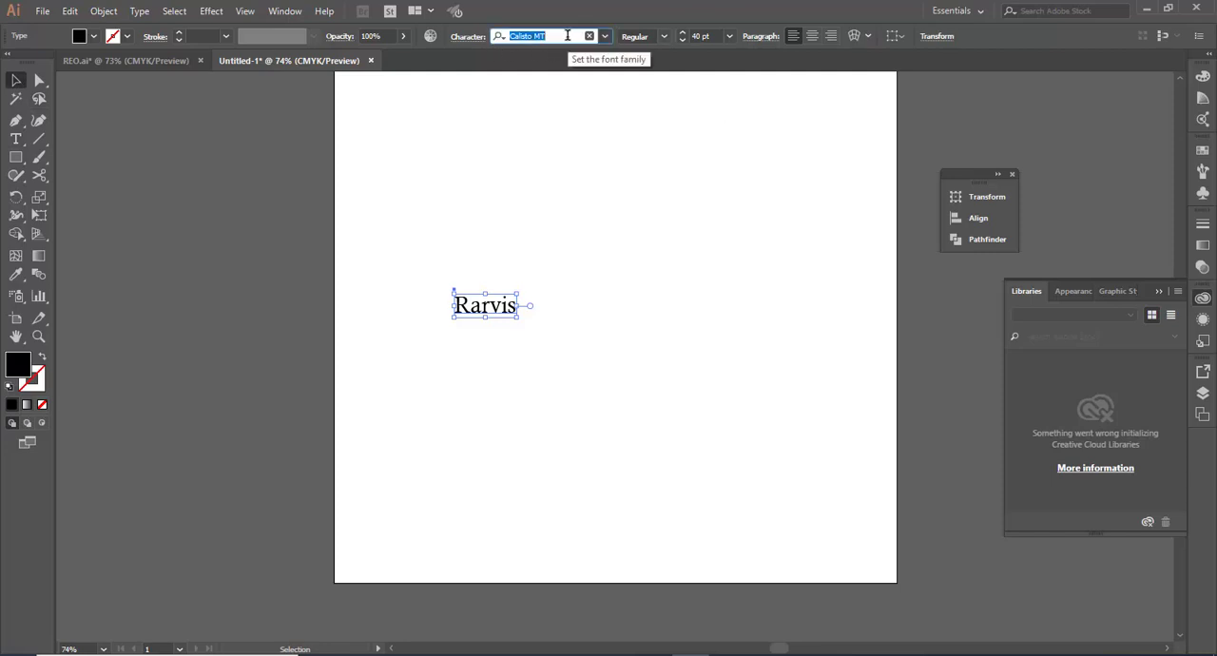
pyautogui.write('Sta')
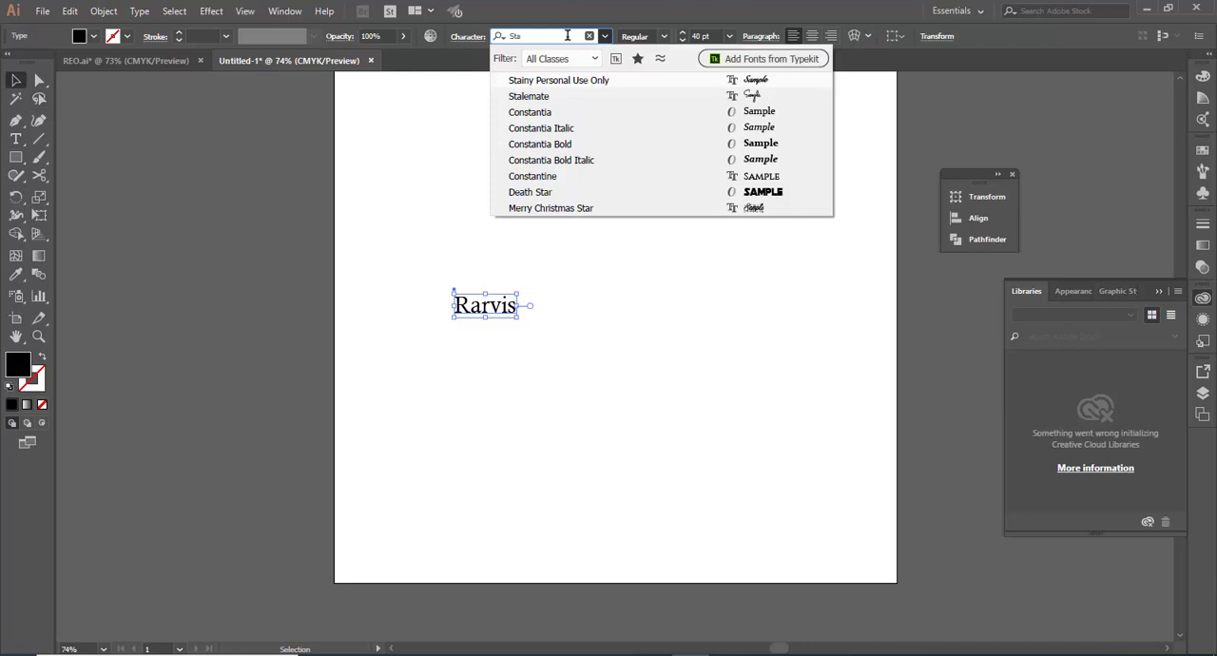
pyautogui.click(539, 96)
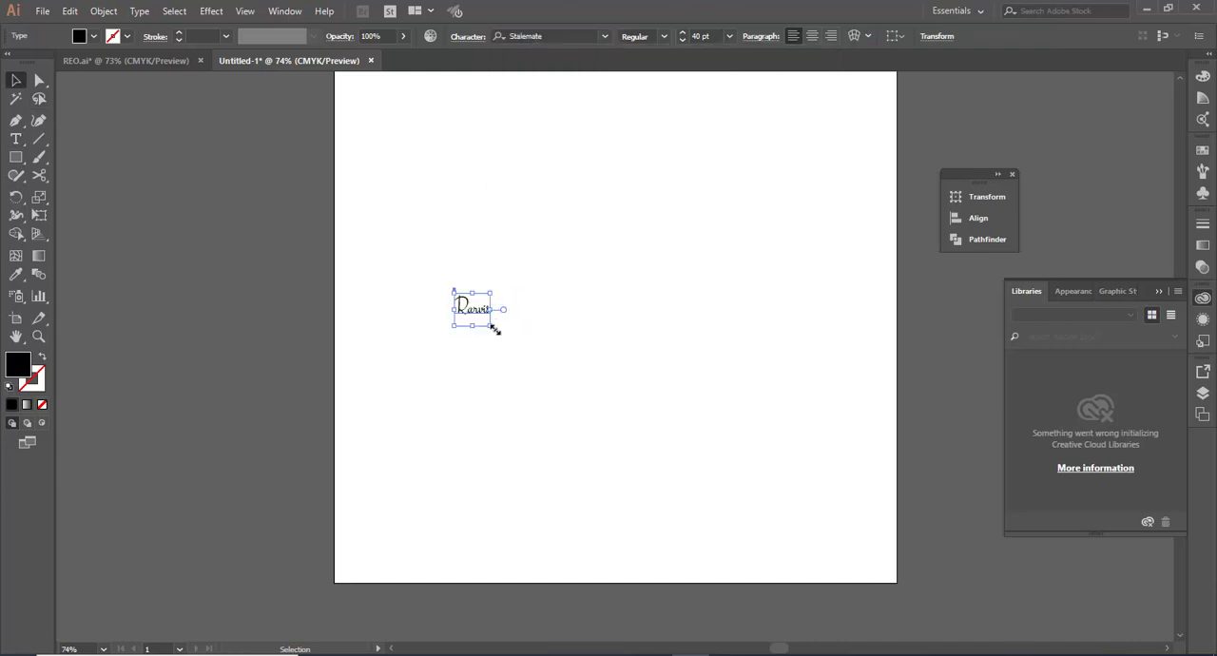
# Step: Enlarge the Rarvis text to about 196 pt and move it into the upper middle of the artboard
pyautogui.moveTo(494, 328); pyautogui.dragTo(658, 451)
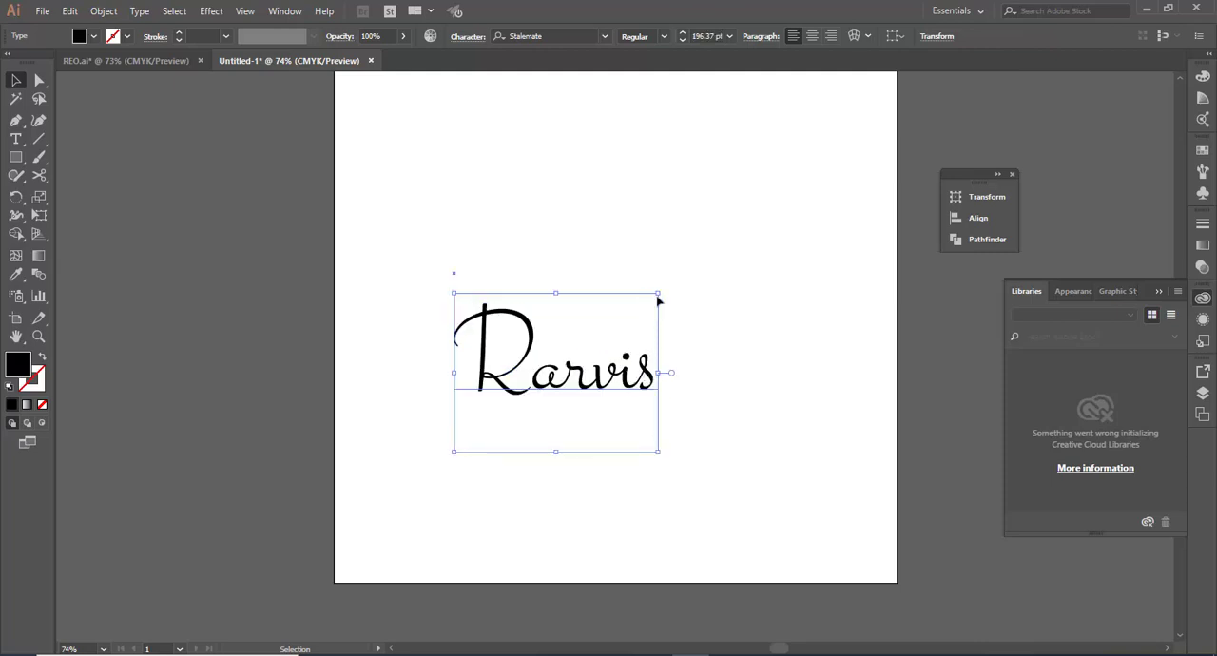
pyautogui.moveTo(649, 385); pyautogui.dragTo(665, 303)
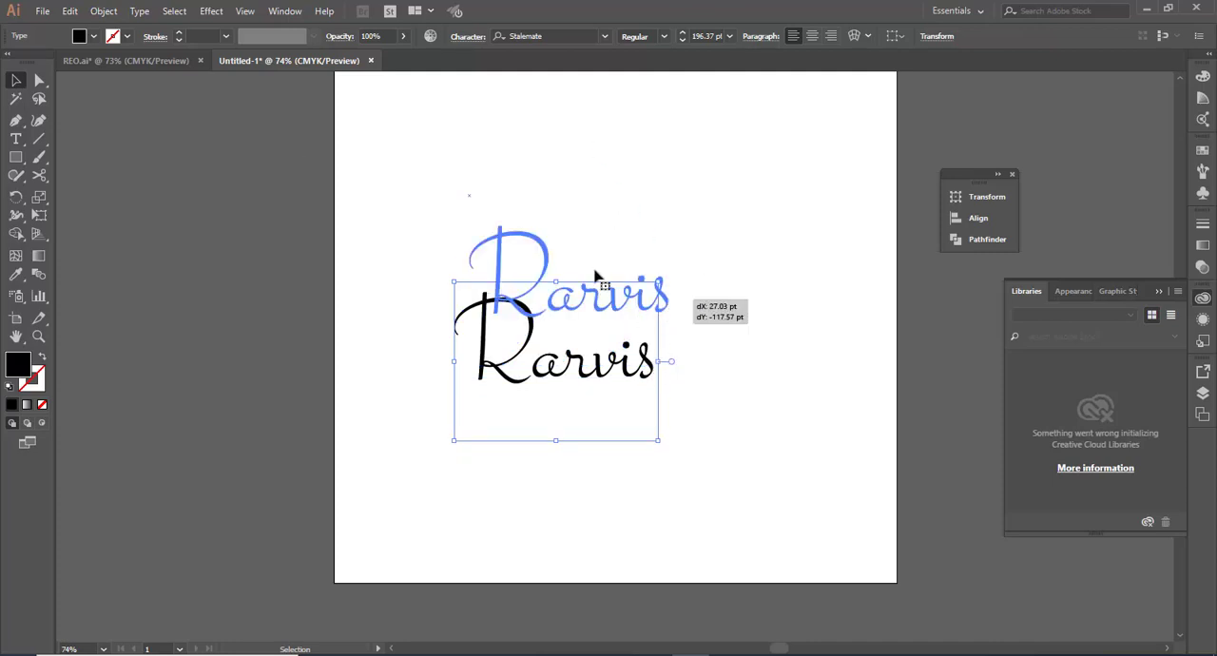
pyautogui.moveTo(595, 275); pyautogui.dragTo(595, 276)
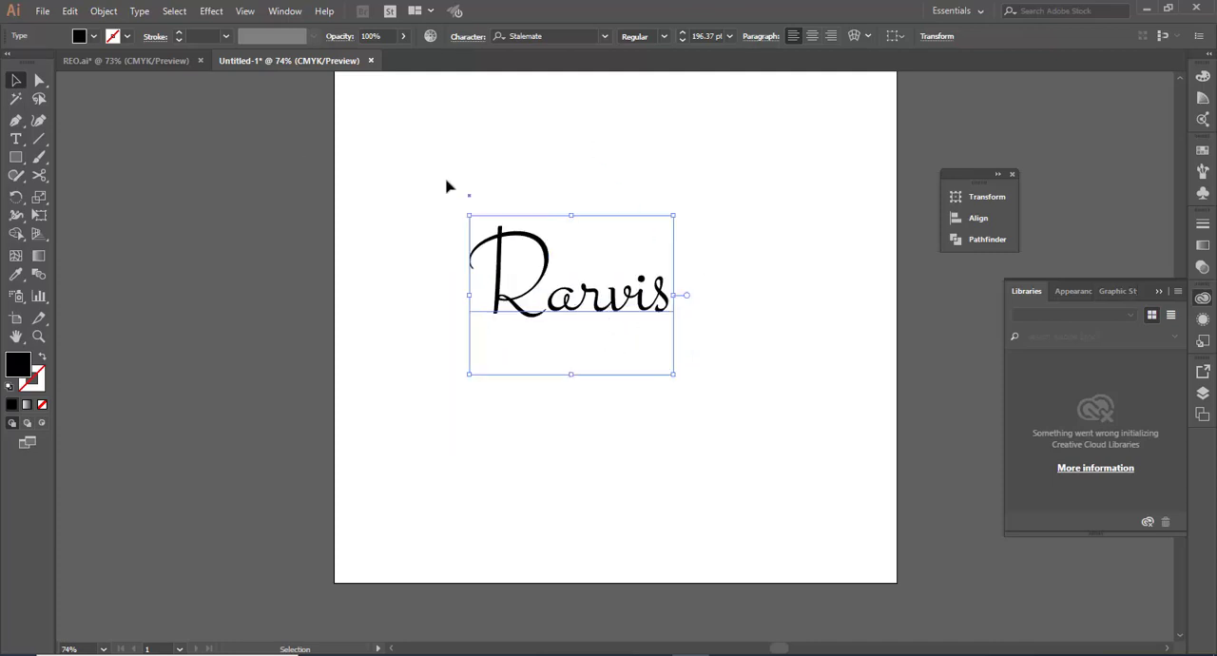
# Step: Add a 1 pt black stroke to the Rarvis text
pyautogui.click(179, 34)
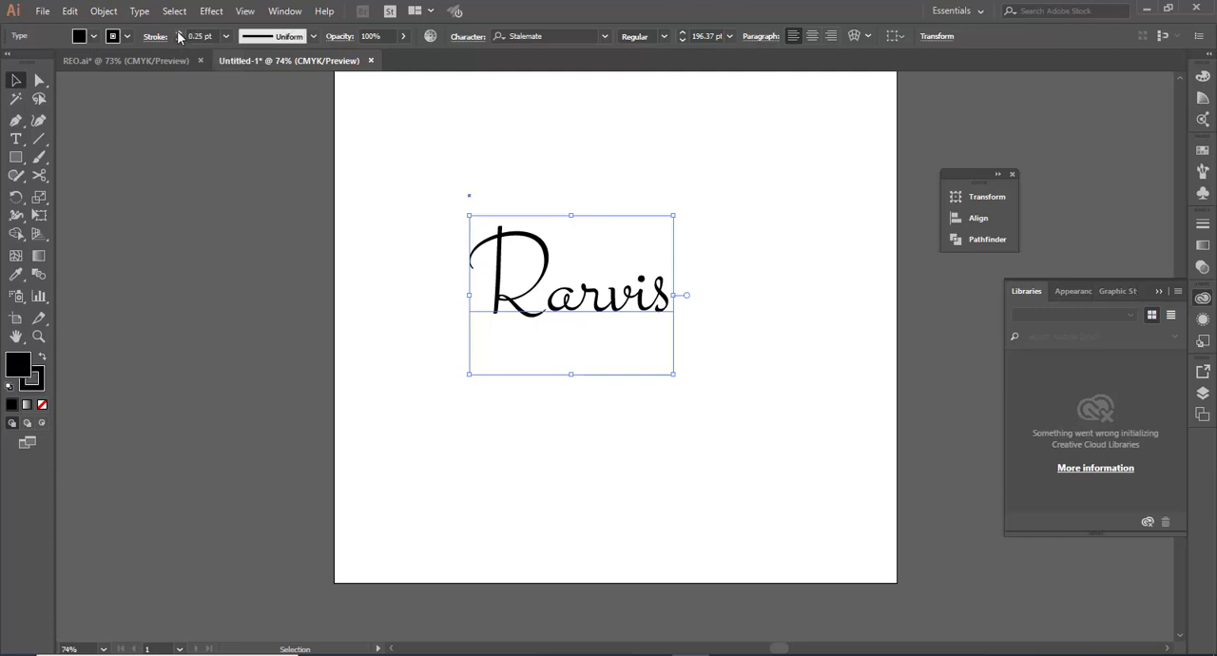
pyautogui.click(225, 36)
pyautogui.click(241, 101)
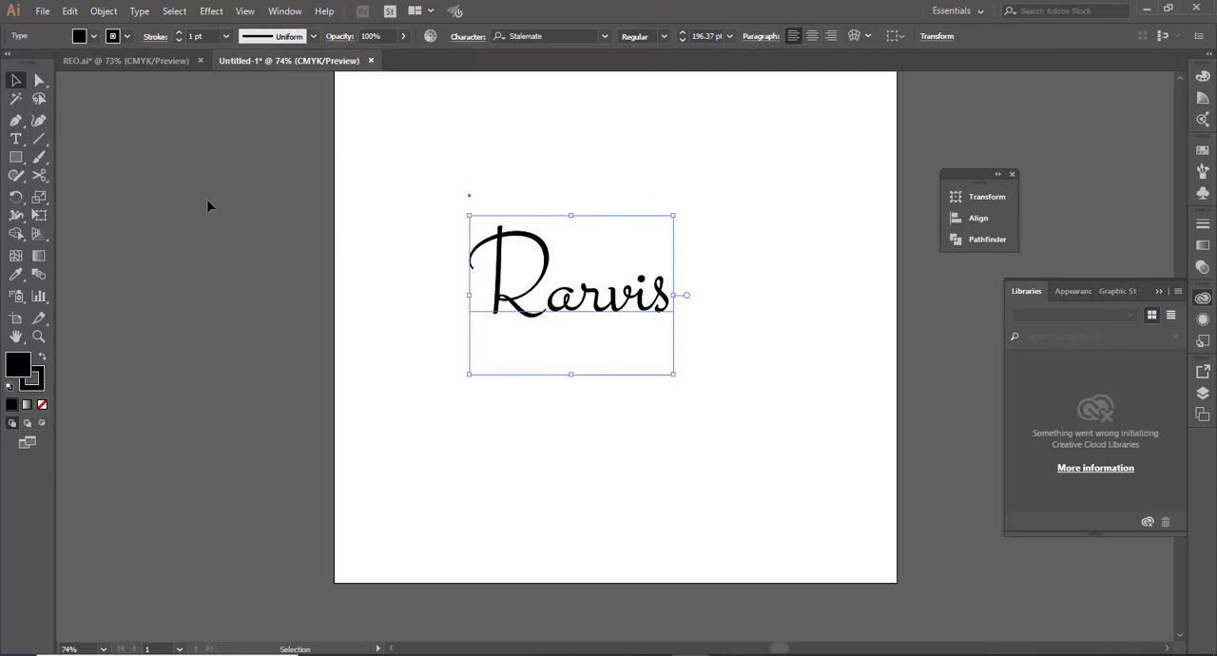
# Step: Add a separate text object reading "Collection" below the Rarvis text
pyautogui.click(15, 139)
pyautogui.click(489, 432)
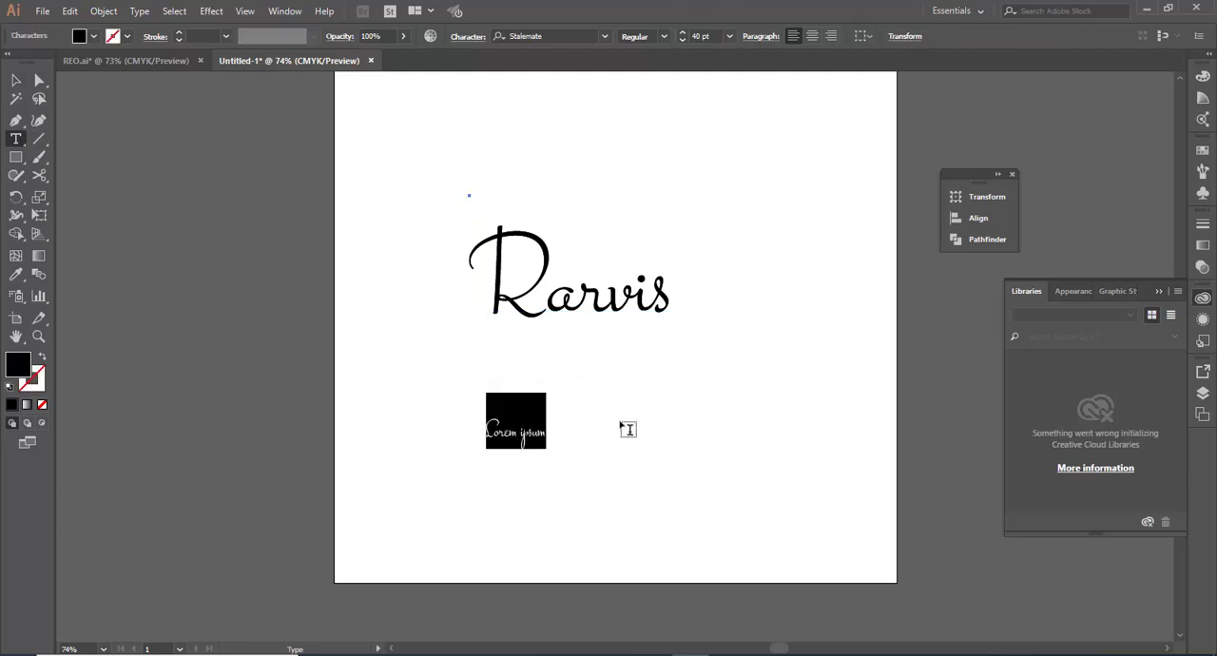
pyautogui.write('Coll')
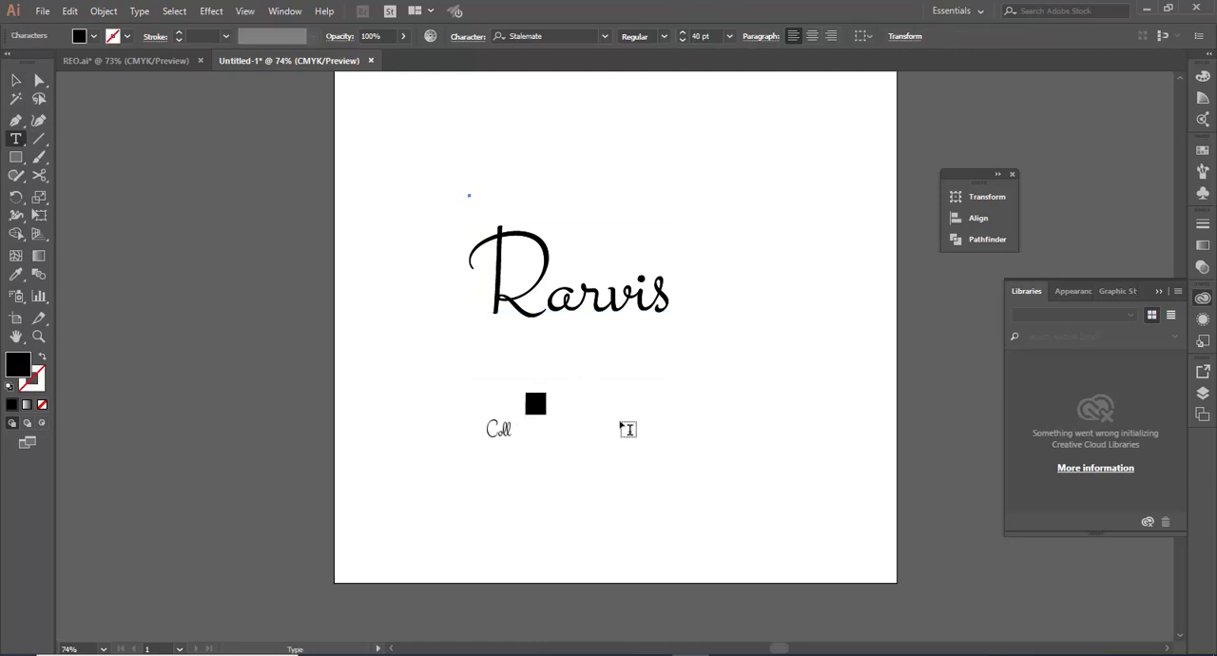
pyautogui.write('ection')
pyautogui.press('Escape')
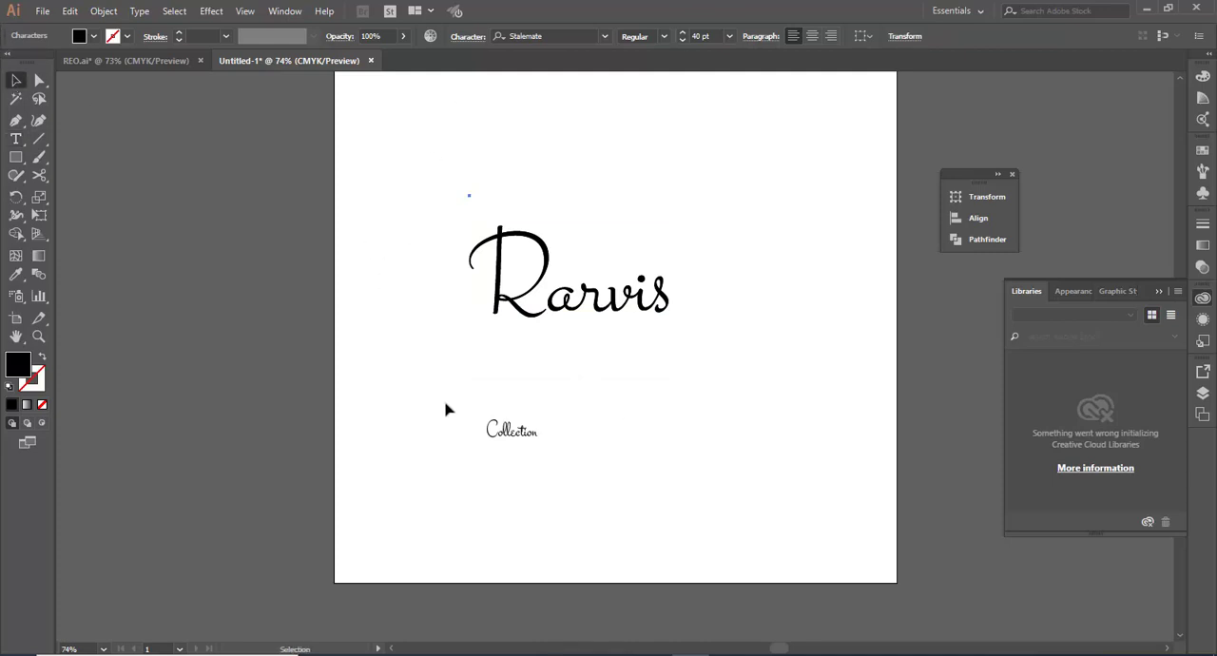
pyautogui.click(20, 82)
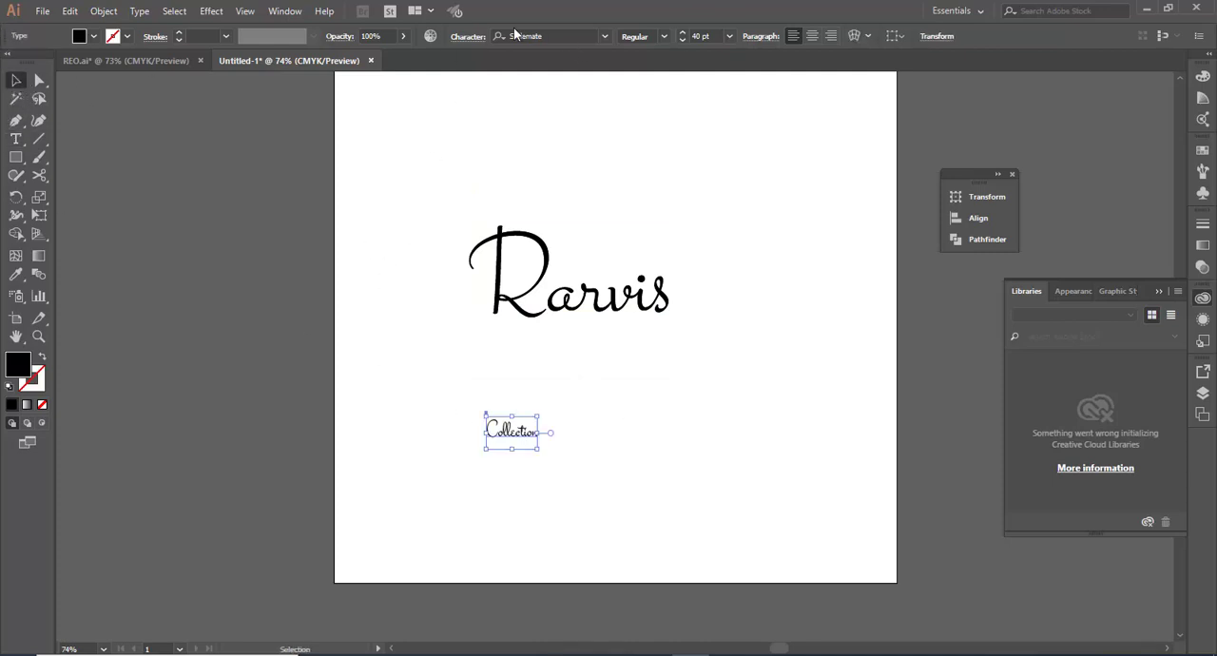
# Step: Change the font of the Collection text to Calibri
pyautogui.click(548, 35)
pyautogui.write('c als')
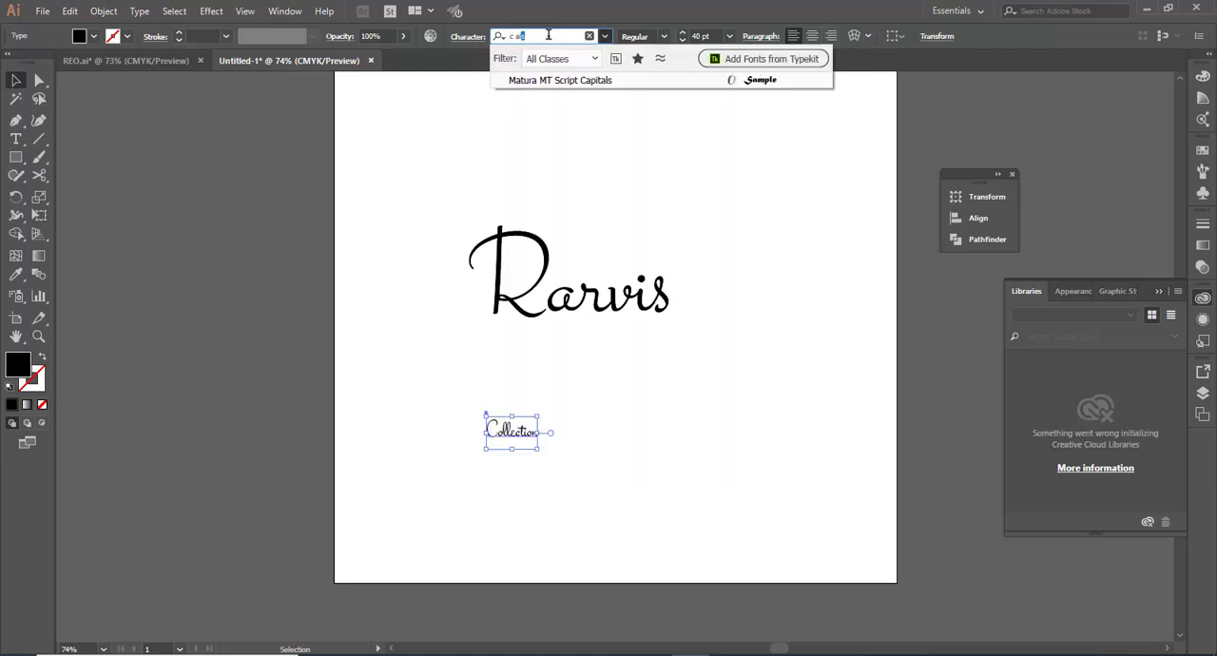
pyautogui.press('BackSpace')
pyautogui.press('BackSpace')
pyautogui.press('BackSpace')
pyautogui.write('al')
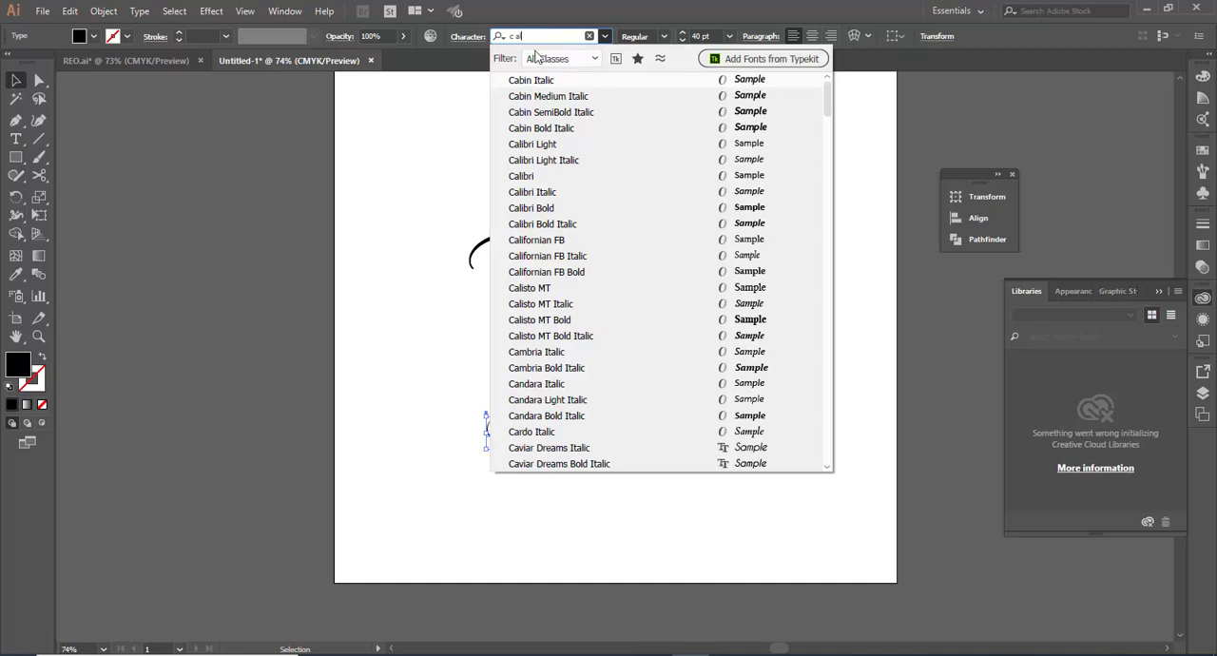
pyautogui.click(537, 177)
pyautogui.click(532, 346)
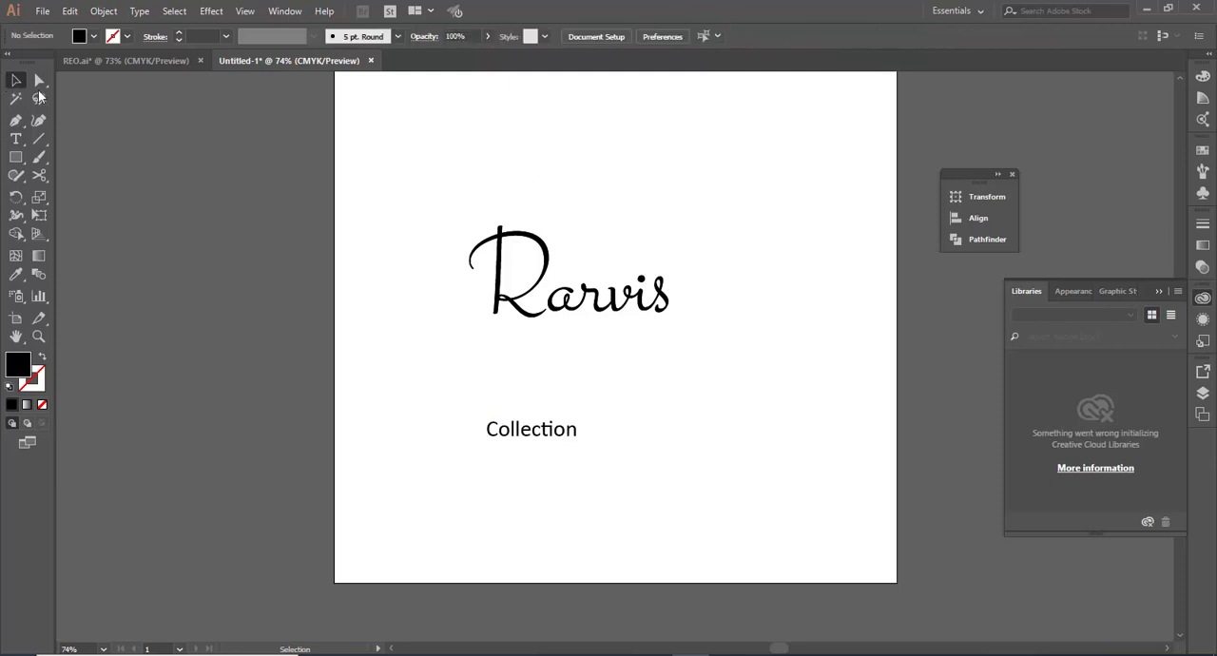
# Step: Move the Collection text just beneath the end of Rarvis and set its font size to 46 pt
pyautogui.click(559, 433)
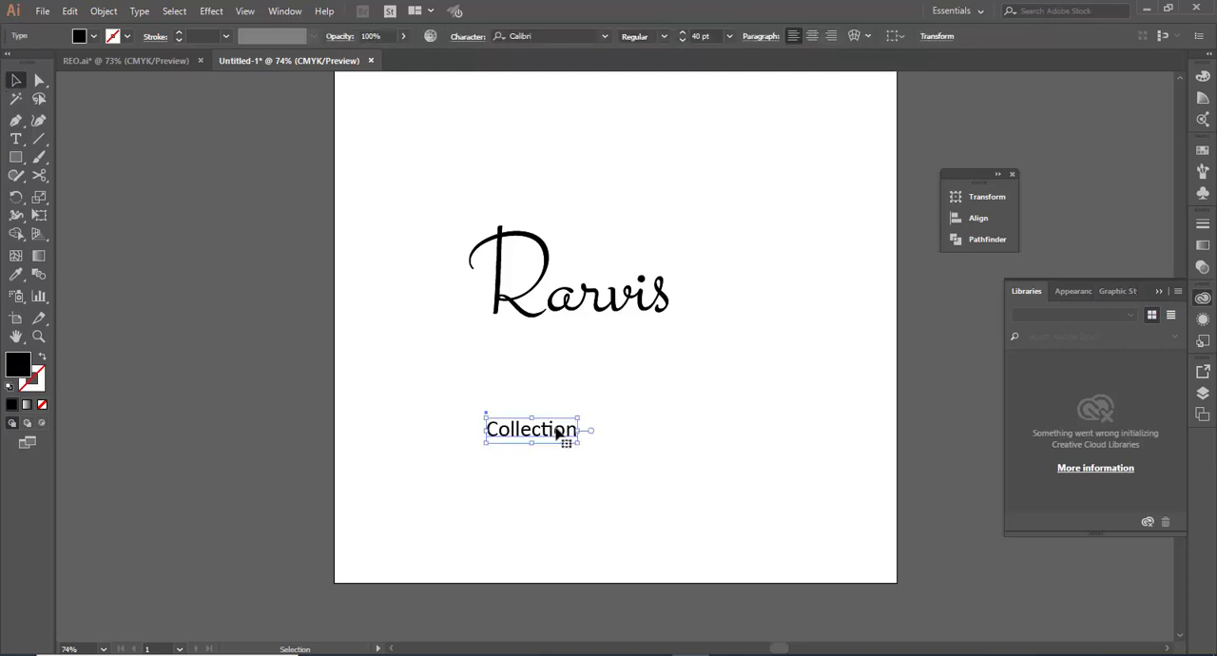
pyautogui.moveTo(569, 421); pyautogui.dragTo(641, 326)
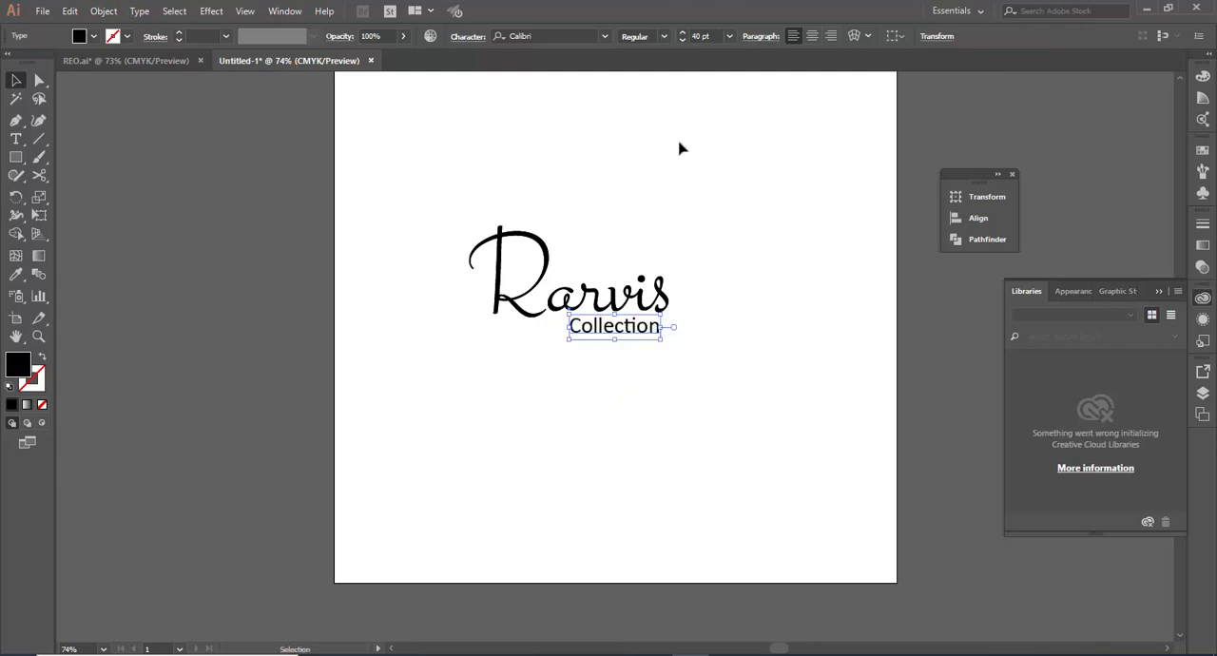
pyautogui.click(683, 34)
pyautogui.click(683, 33)
pyautogui.click(682, 33)
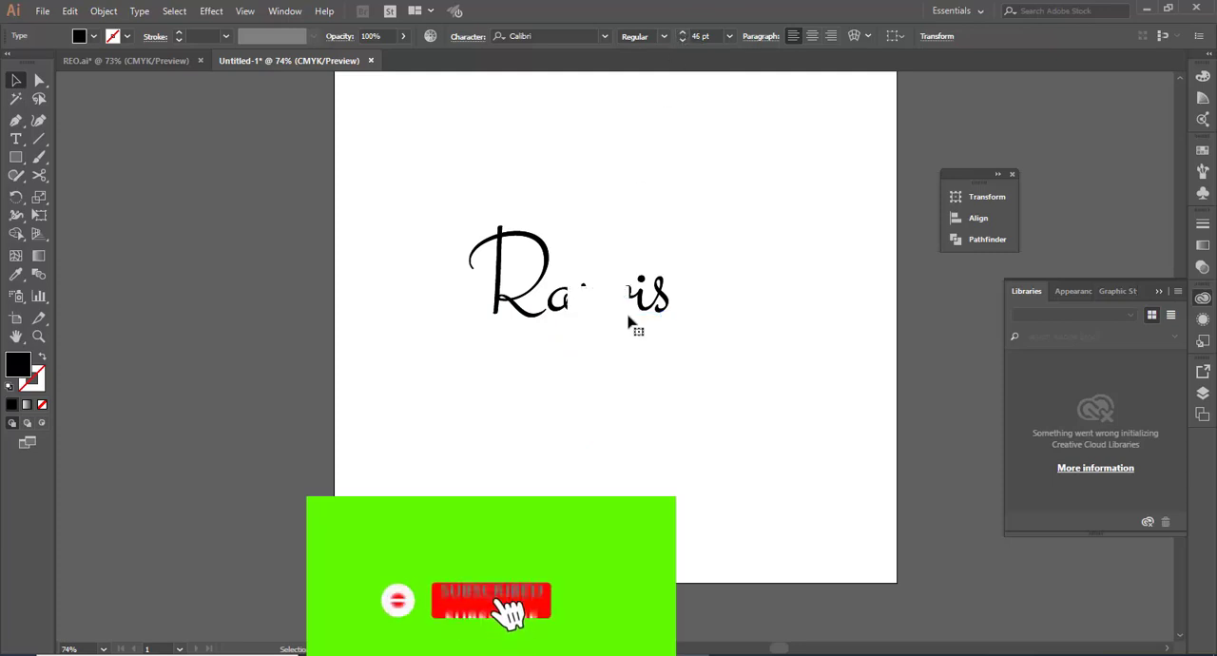
pyautogui.click(533, 408)
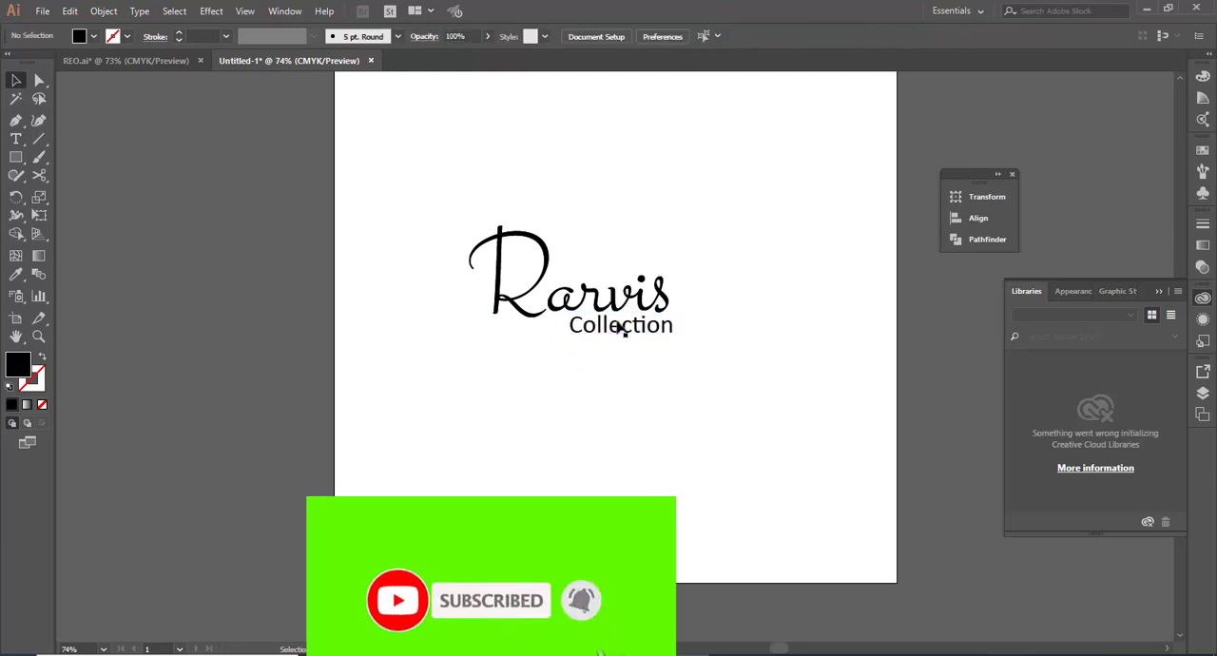
pyautogui.moveTo(625, 330); pyautogui.dragTo(760, 342)
pyautogui.click(760, 343)
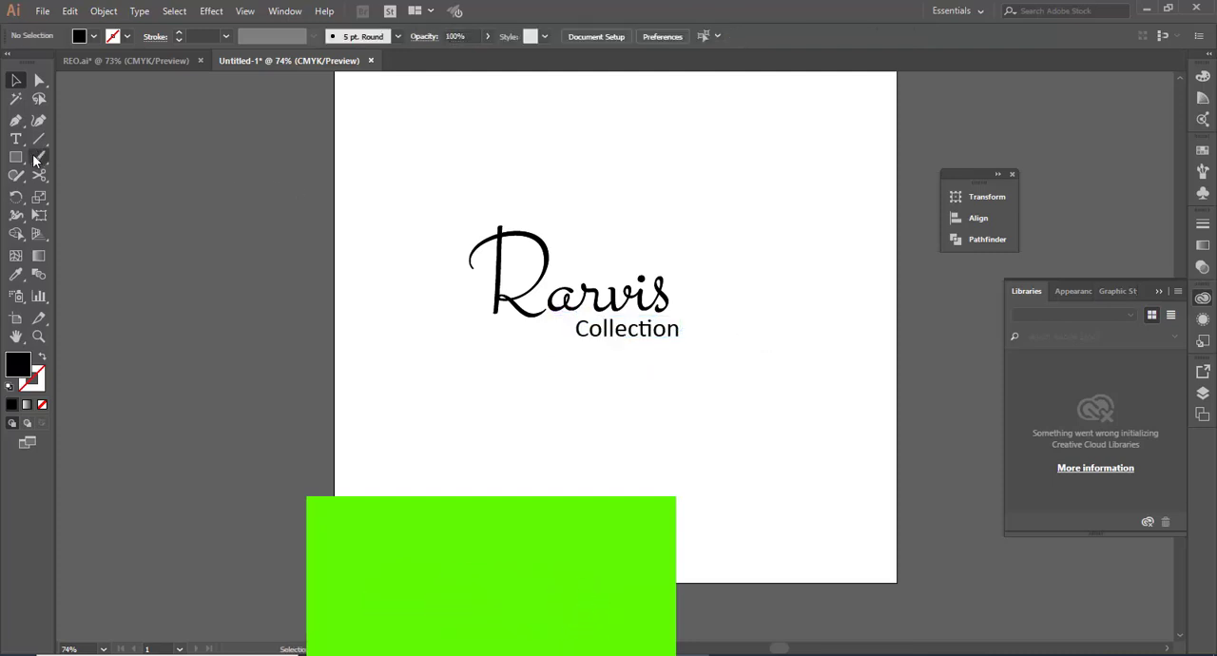
# Step: Draw an ellipse about 519 by 459 pt with no fill and a 1 pt black stroke, and centre it around the text
pyautogui.moveTo(16, 157); pyautogui.dragTo(61, 195)
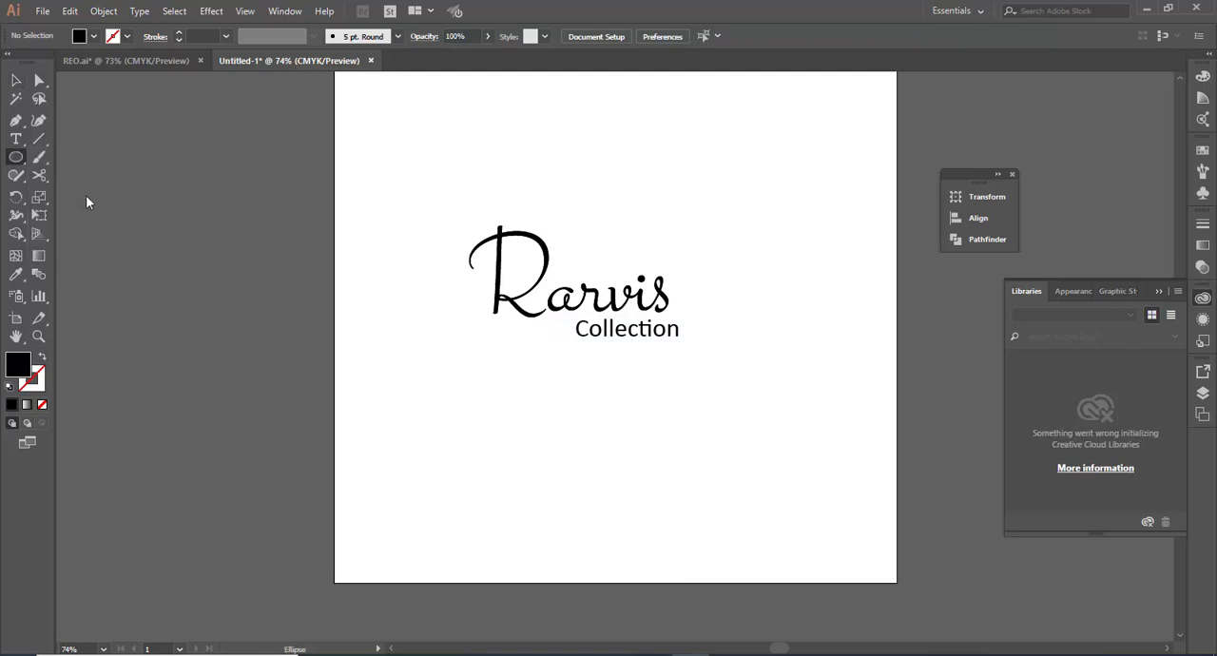
pyautogui.moveTo(558, 274)
pyautogui.mouseDown()
pyautogui.moveTo(507, 209)
pyautogui.moveTo(430, 167)
pyautogui.moveTo(440, 183)
pyautogui.mouseUp()
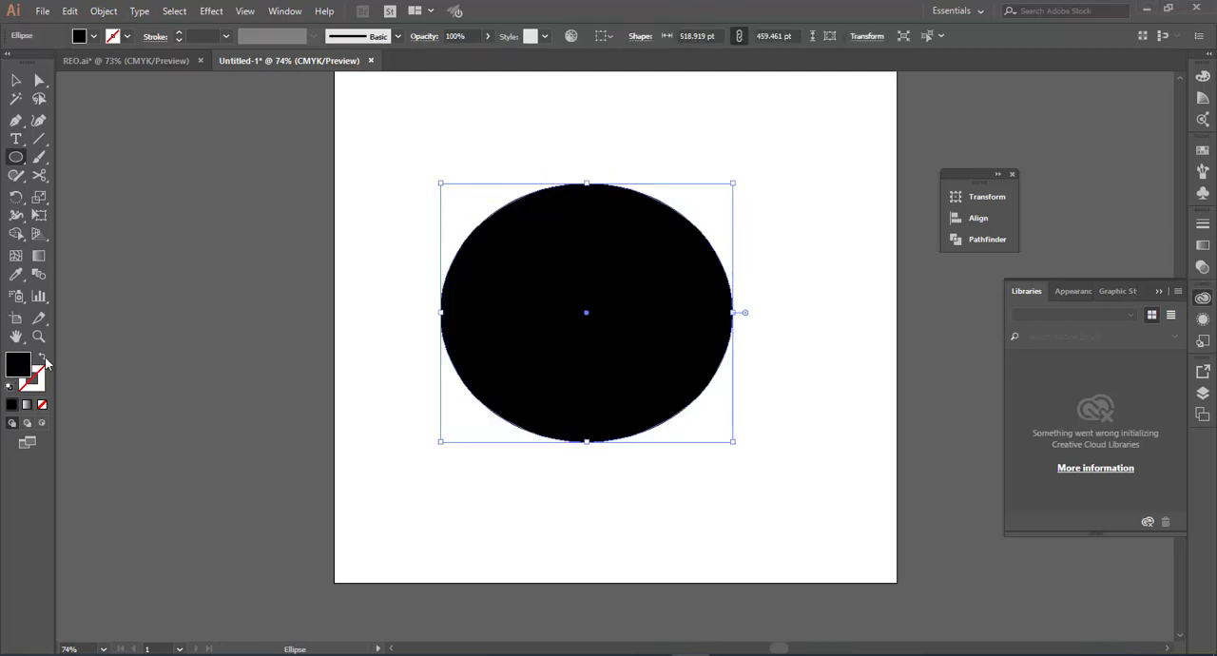
pyautogui.click(42, 358)
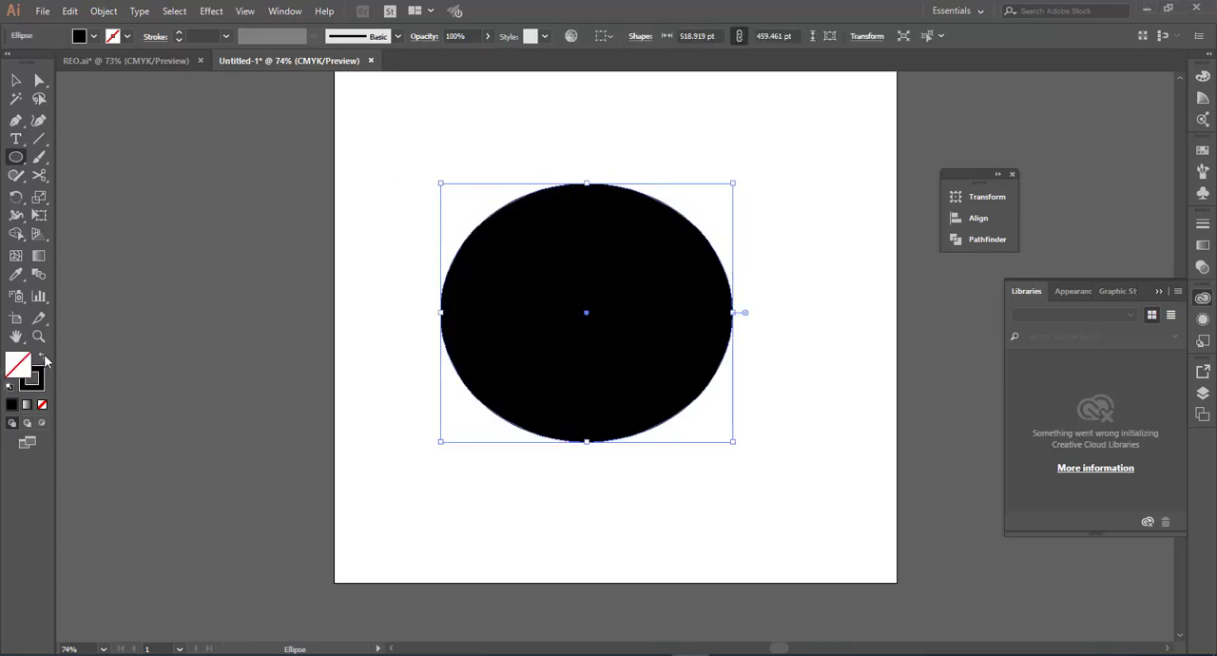
pyautogui.click(18, 82)
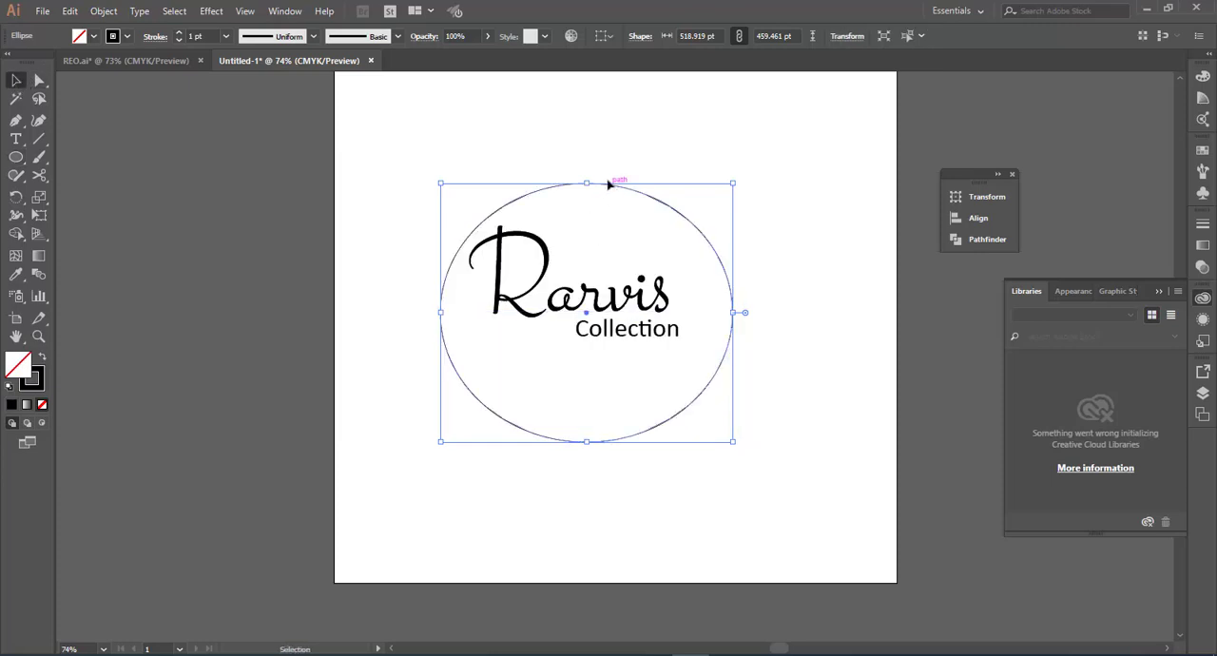
pyautogui.moveTo(613, 183); pyautogui.dragTo(602, 168)
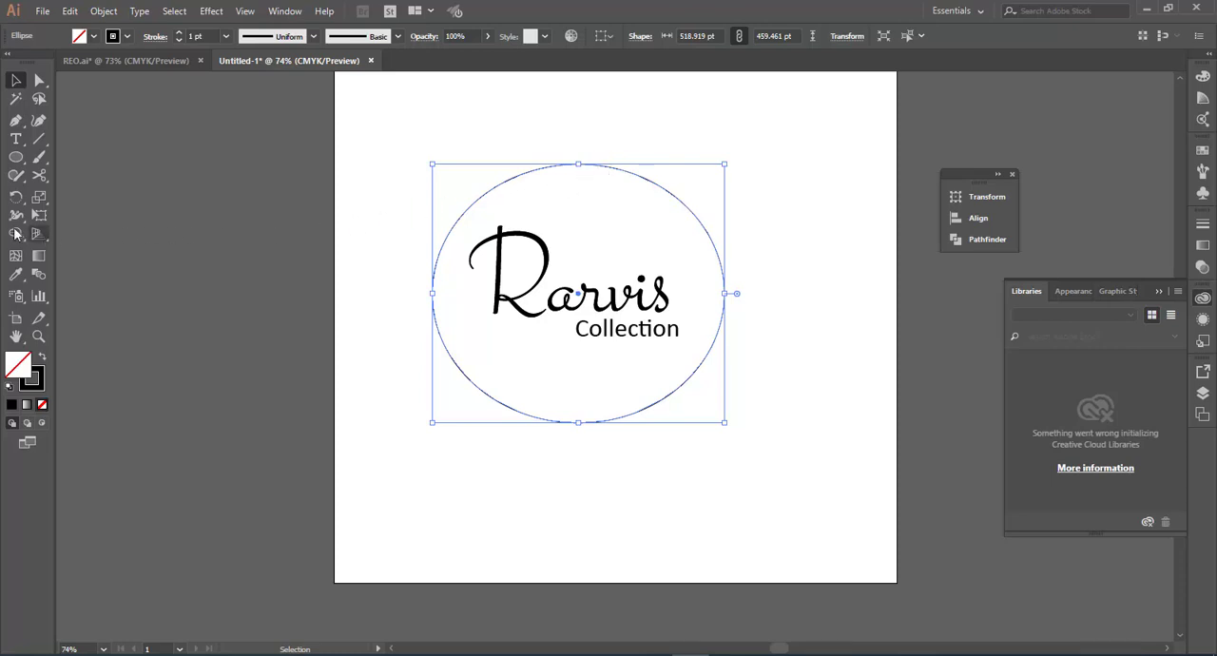
# Step: Draw a small black star about 23 by 24 pt below Rarvis, ahead of the Collection text
pyautogui.moveTo(16, 158); pyautogui.dragTo(76, 230)
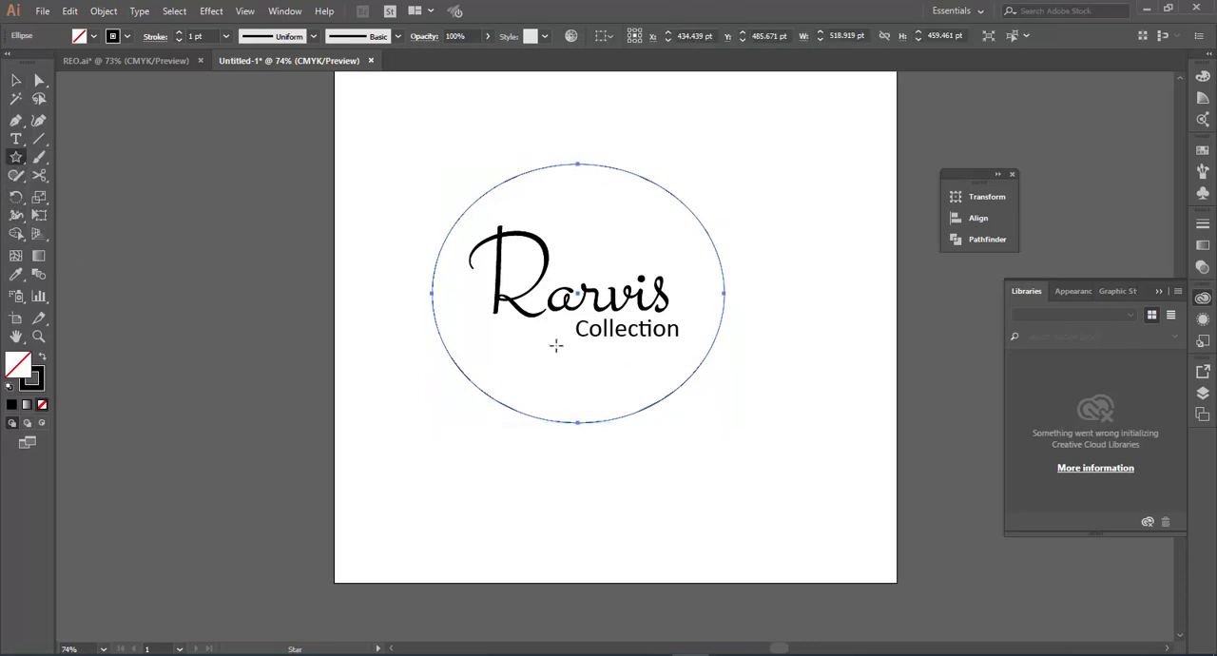
pyautogui.moveTo(526, 346)
pyautogui.mouseDown()
pyautogui.moveTo(538, 355)
pyautogui.moveTo(527, 351)
pyautogui.mouseUp()
pyautogui.moveTo(527, 352); pyautogui.dragTo(527, 352)
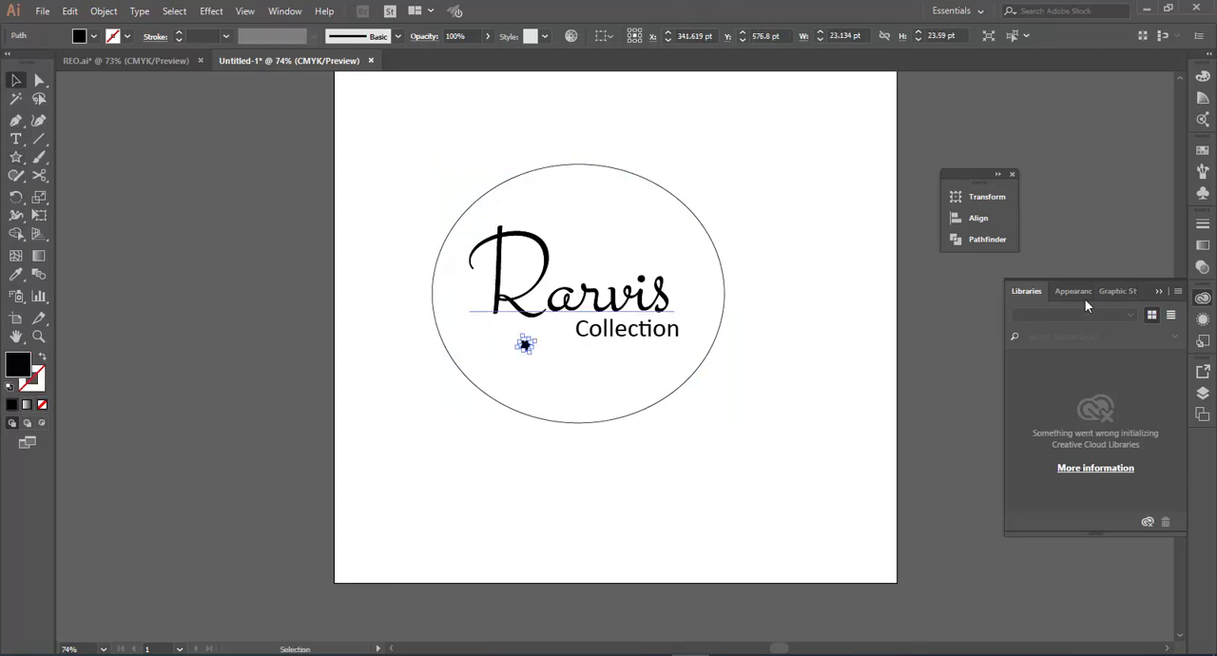
# Step: Lock the Rarvis text object in the layer list
pyautogui.click(1203, 412)
pyautogui.click(1203, 397)
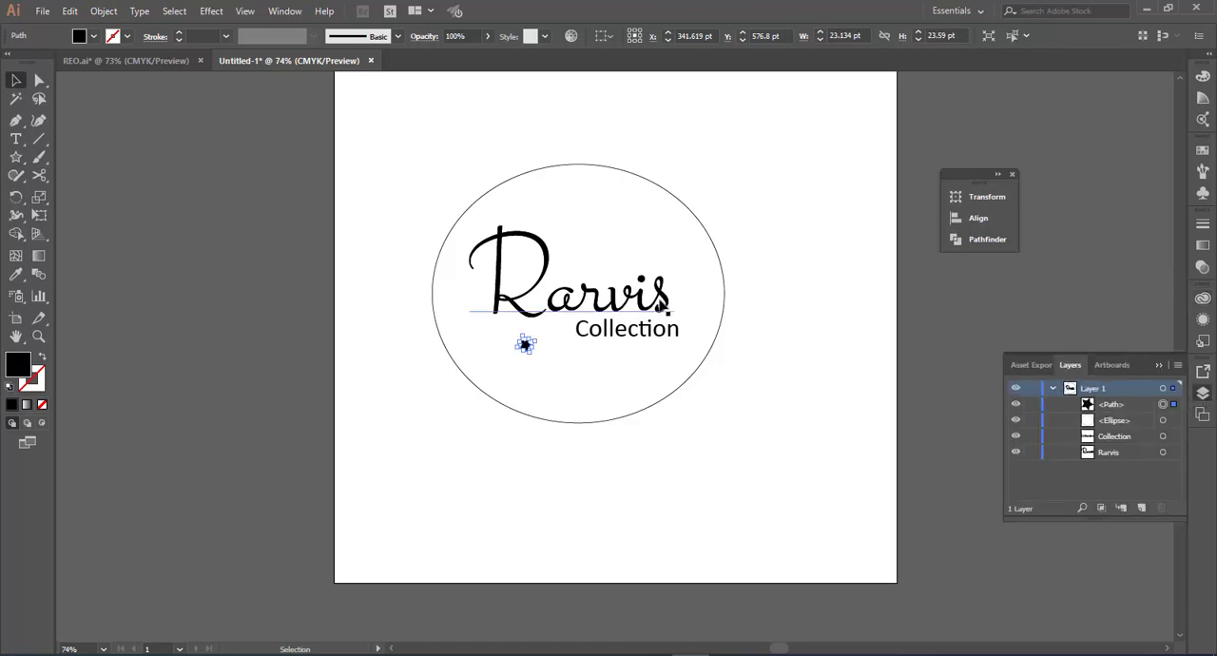
pyautogui.click(663, 304)
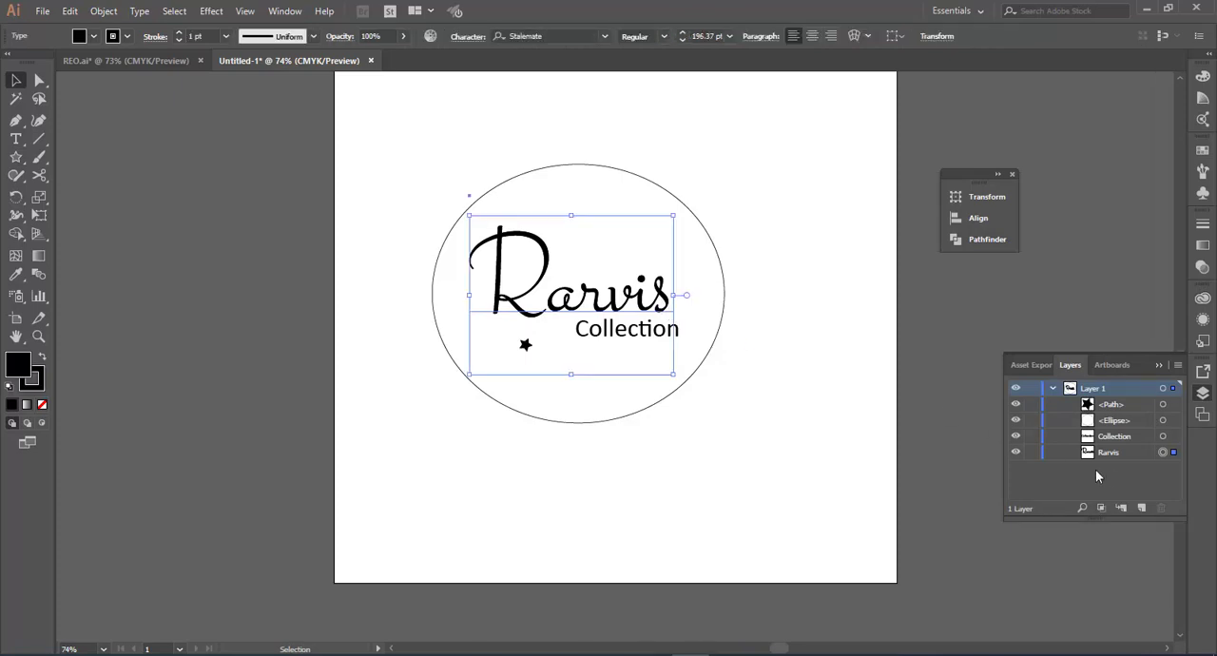
pyautogui.click(1032, 452)
# Step: Move the small star up and over so it sits just beneath the stem of the R in Rarvis
pyautogui.press('a')
pyautogui.click(529, 347)
pyautogui.hotkey('ctrl', '=')
pyautogui.hotkey('ctrl', '=')
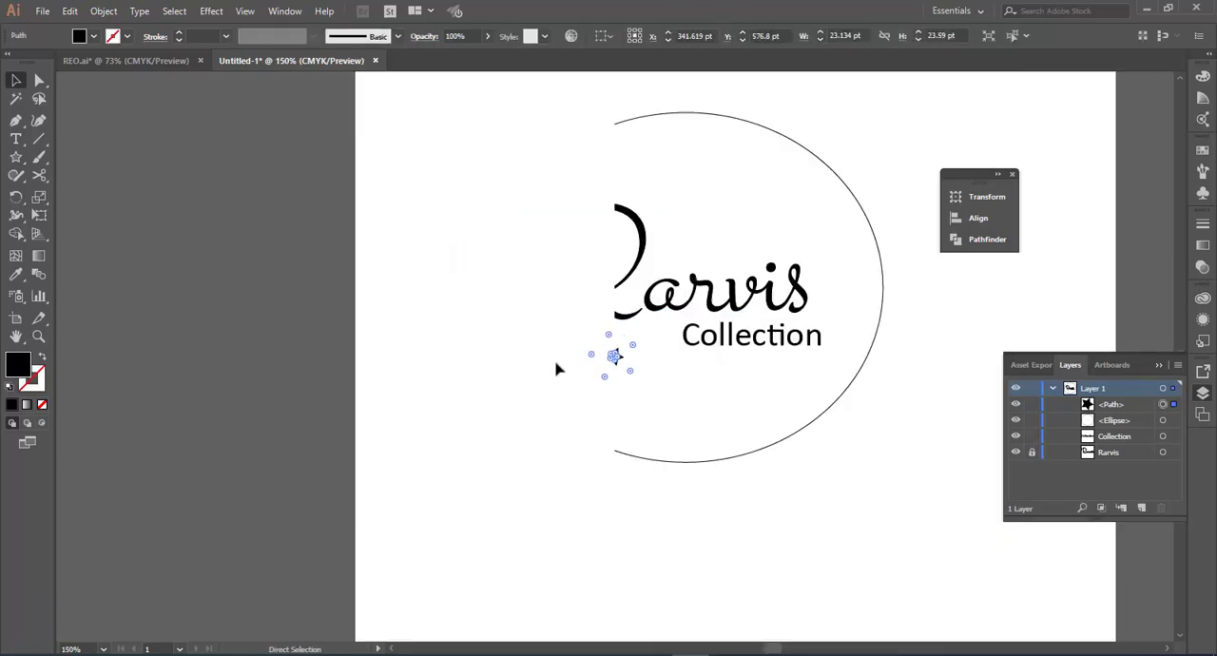
pyautogui.hotkey('ctrl', '=')
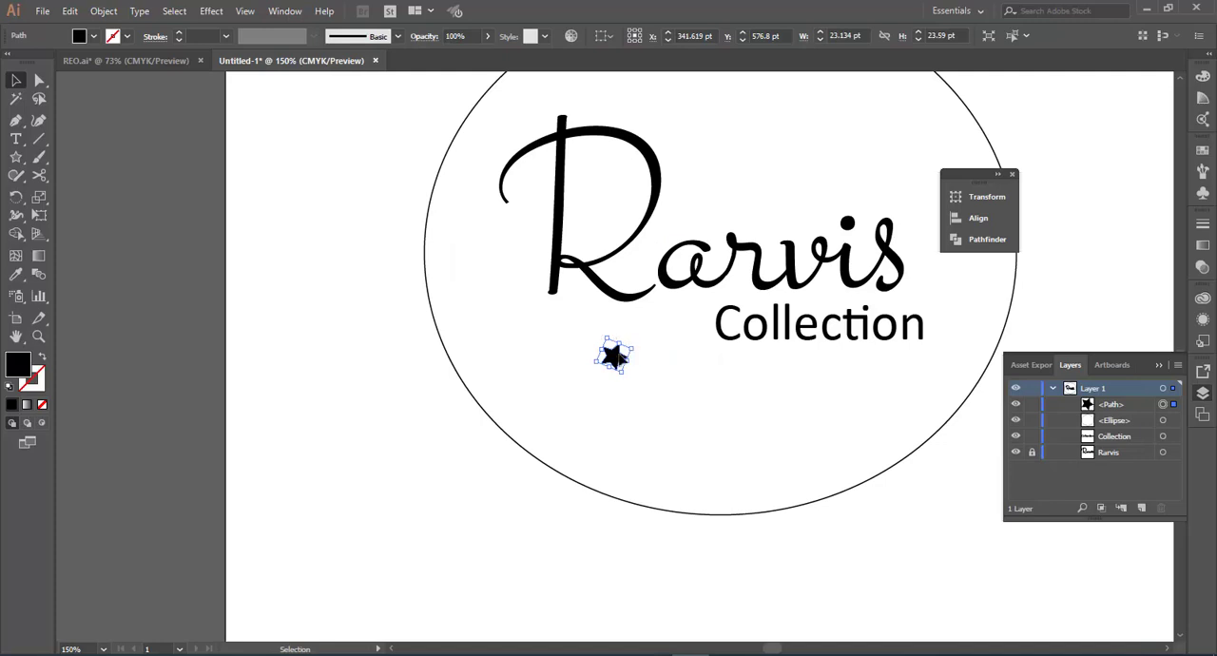
pyautogui.moveTo(613, 360); pyautogui.dragTo(560, 326)
# Step: Duplicate the star twice and space the three stars in a row between the R's stem and the Collection text
pyautogui.press('a')
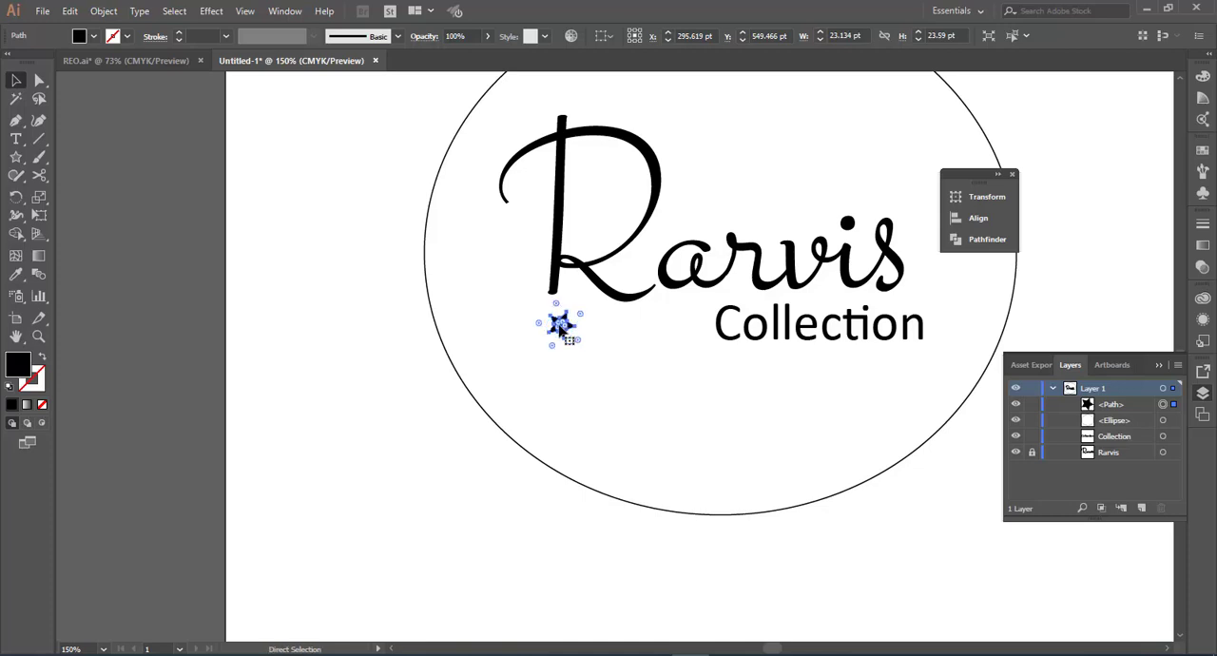
pyautogui.hotkey('ctrl', 'c')
pyautogui.hotkey('ctrl', 'v')
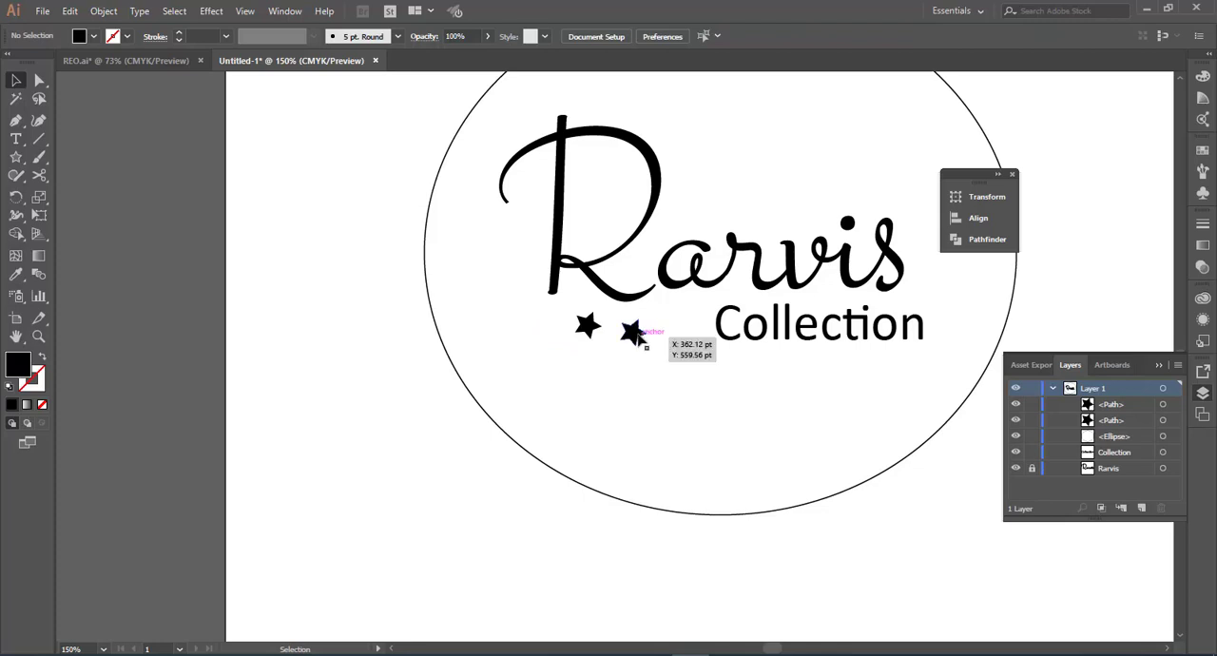
pyautogui.press('a')
pyautogui.click(633, 333)
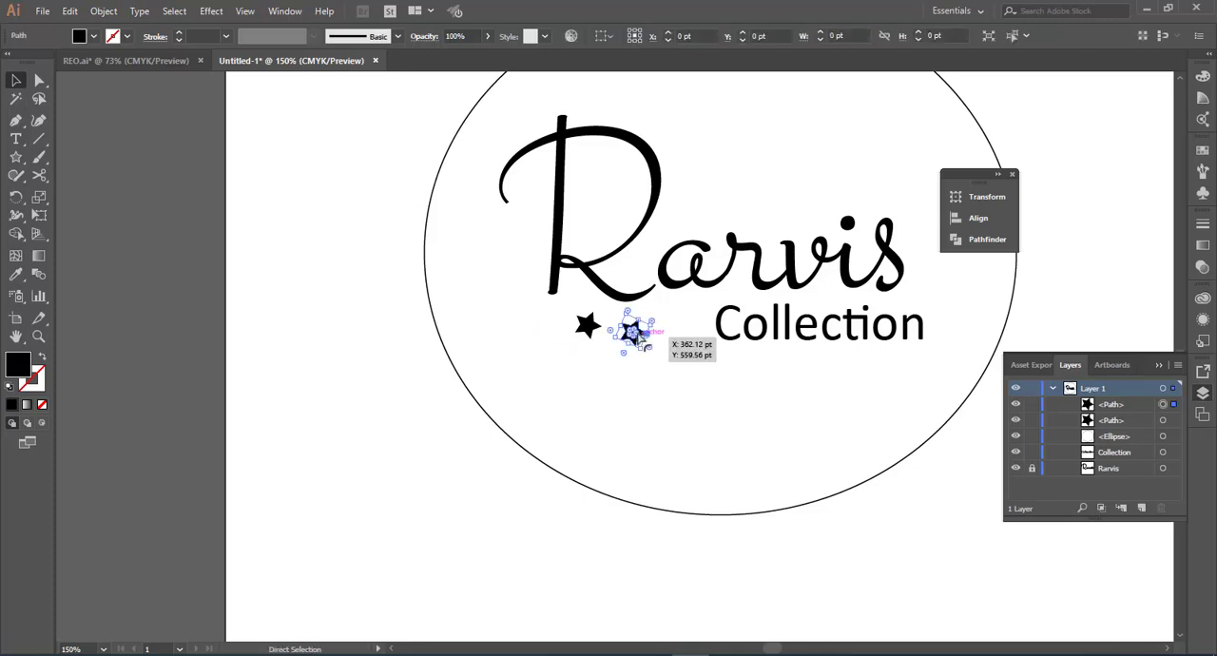
pyautogui.hotkey('ctrl', 'f')
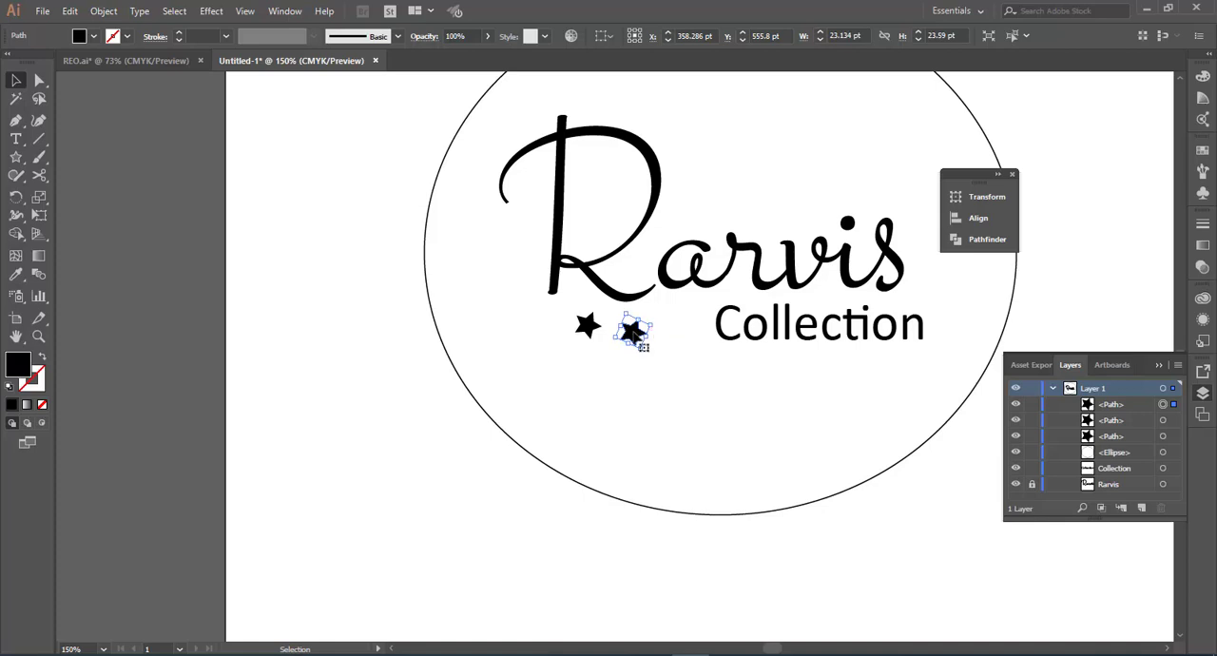
pyautogui.moveTo(633, 333); pyautogui.dragTo(678, 331)
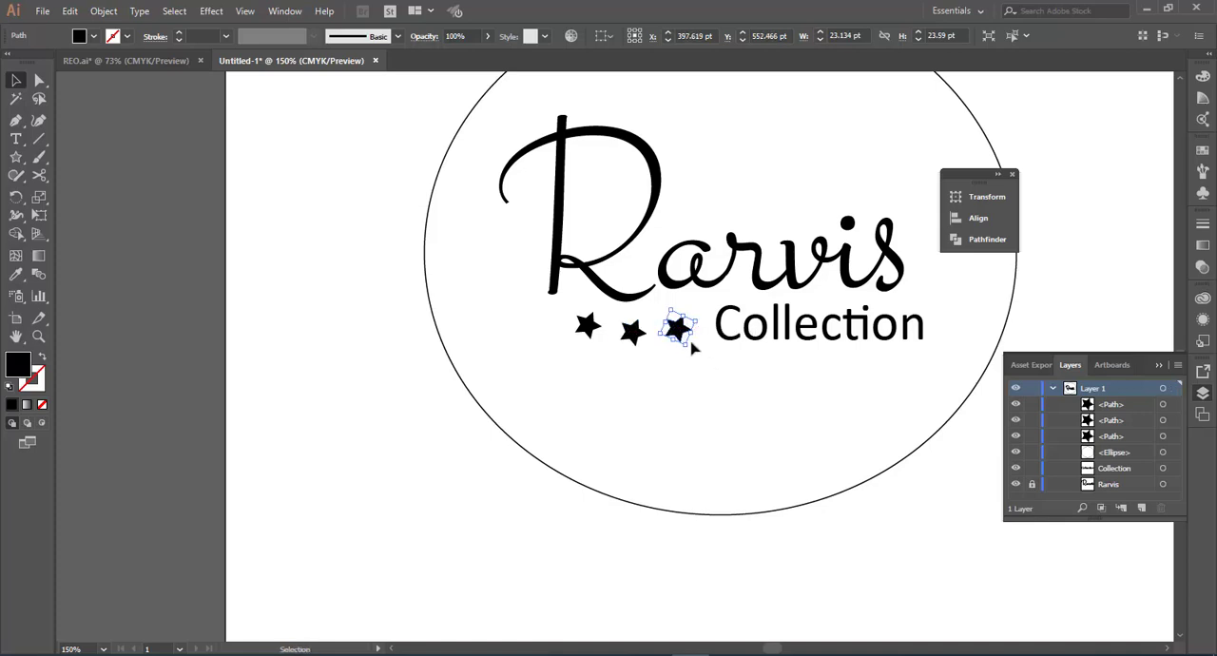
pyautogui.click(703, 358)
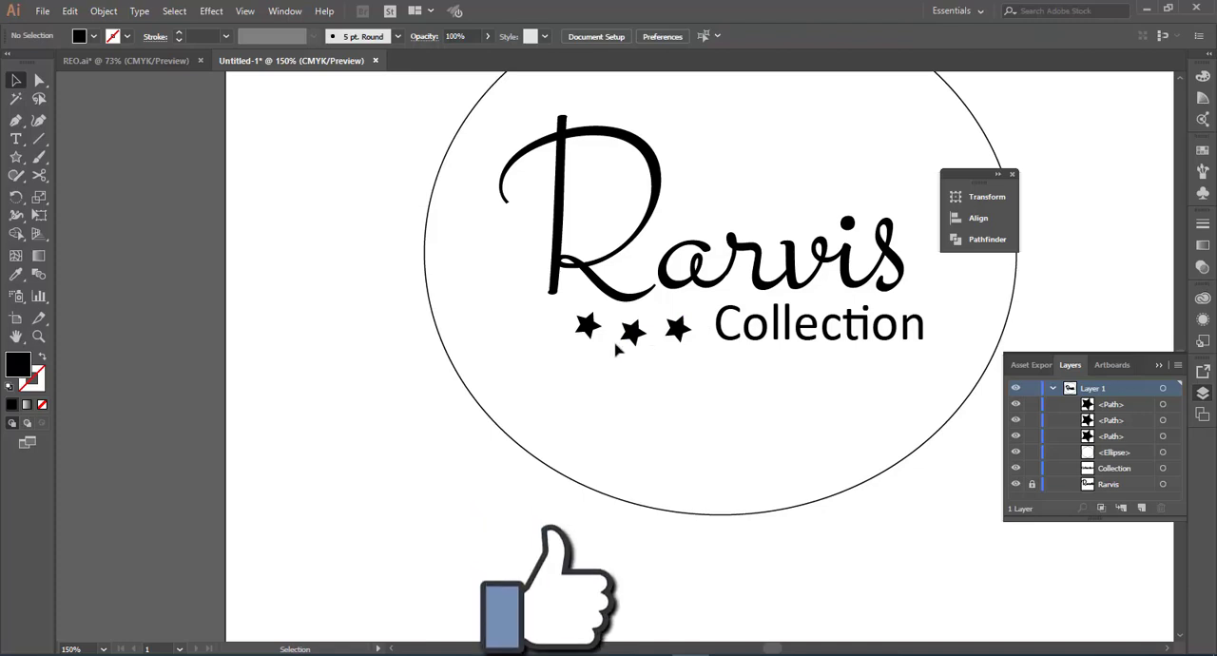
# Step: Align the three stars to each other by their vertical centres, relative to the selection
pyautogui.moveTo(696, 352); pyautogui.dragTo(562, 317)
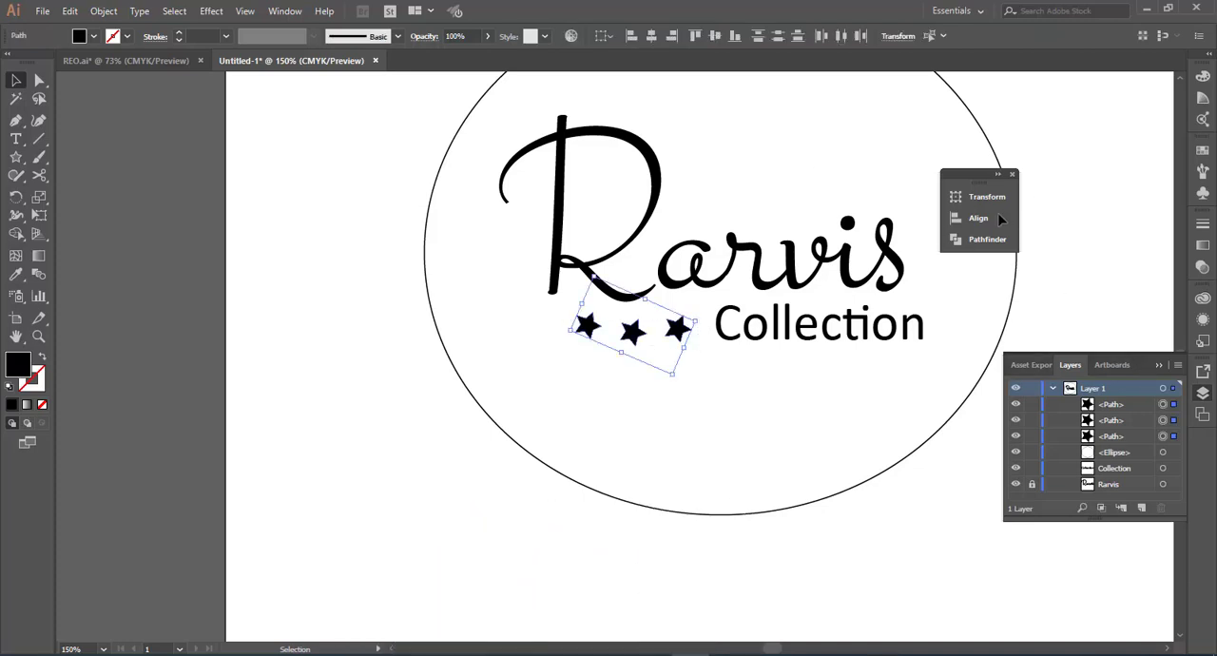
pyautogui.click(997, 221)
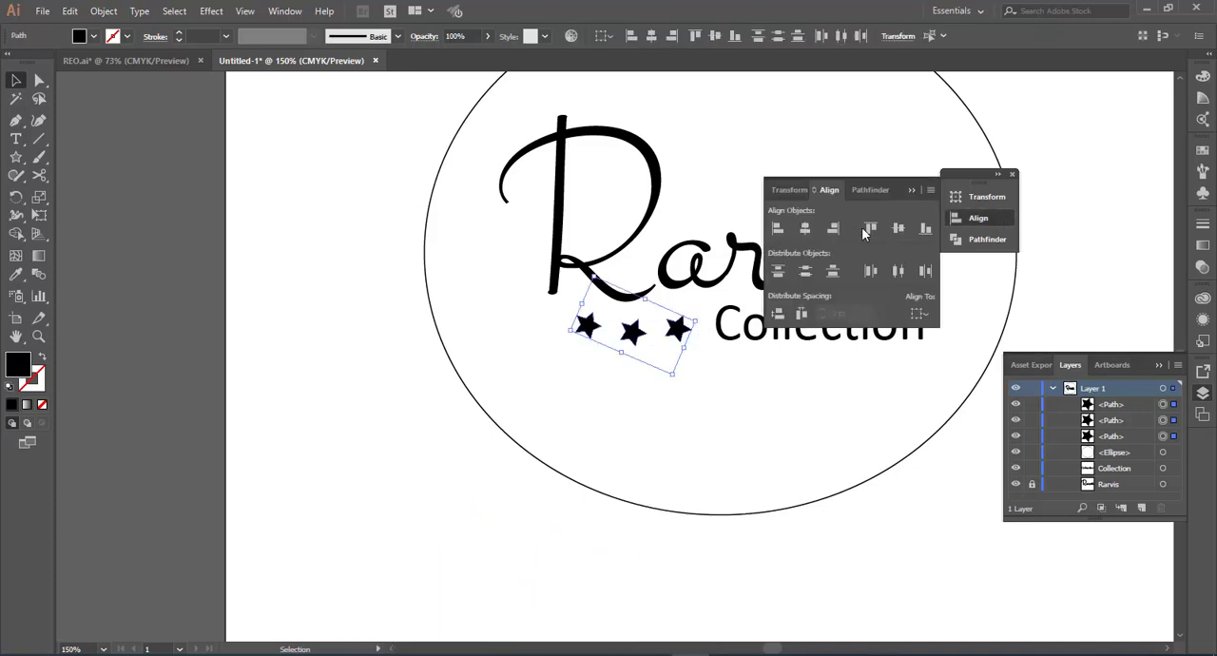
pyautogui.click(926, 314)
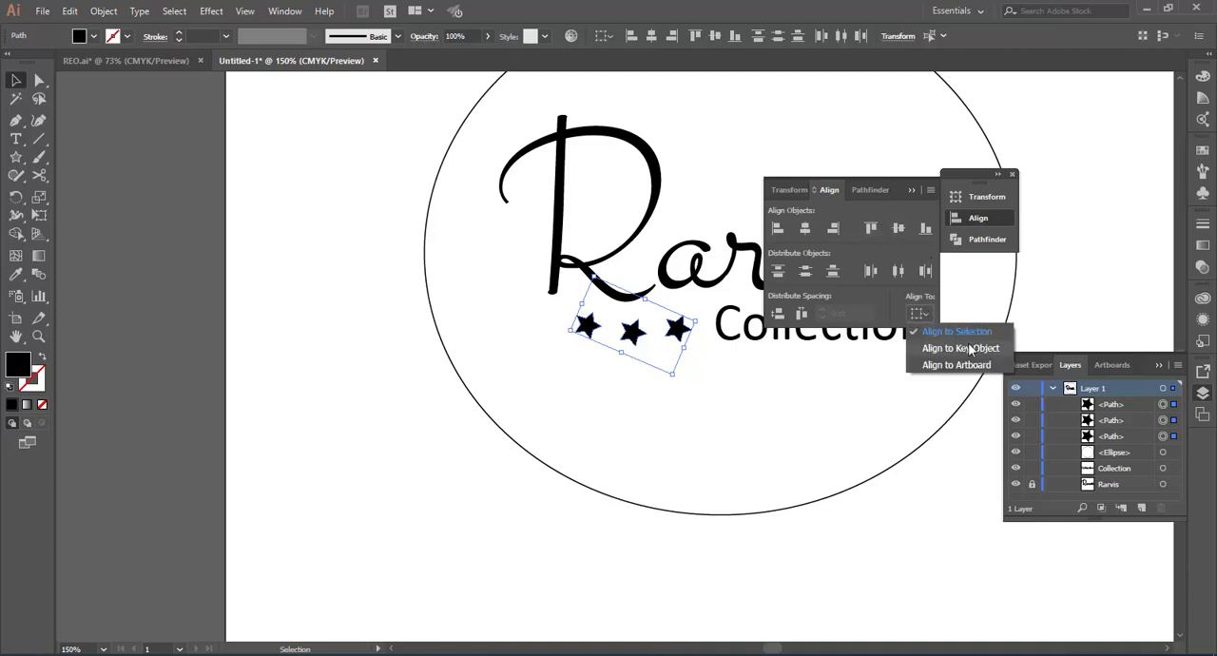
pyautogui.click(896, 234)
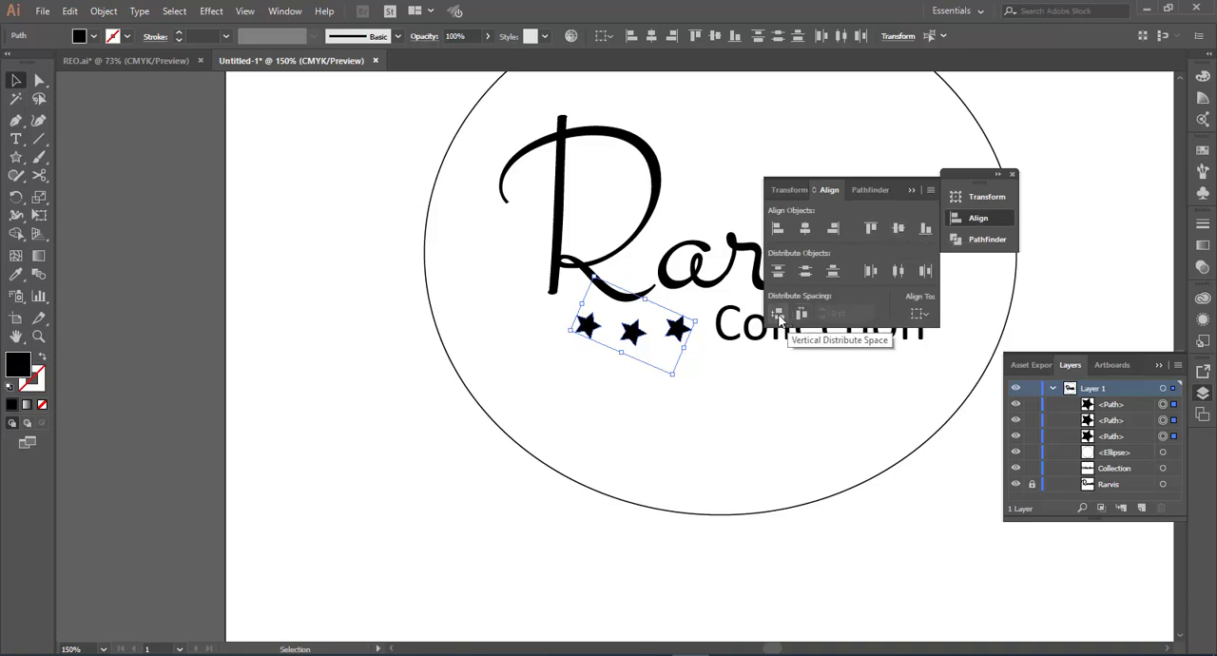
pyautogui.click(778, 317)
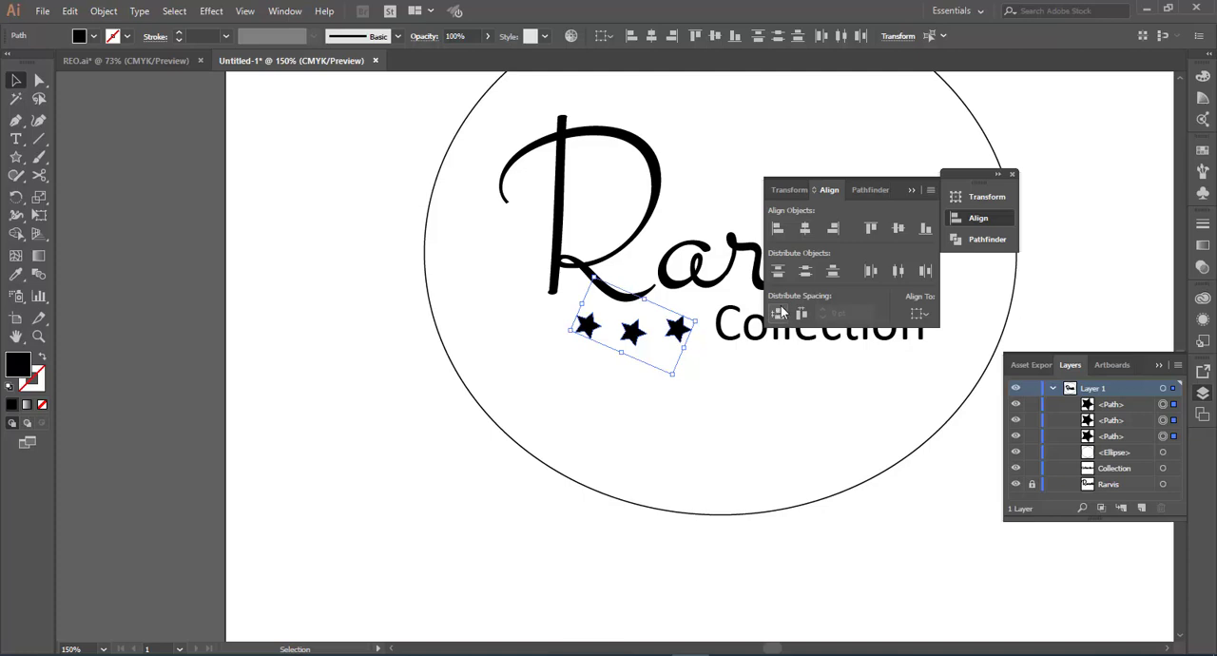
pyautogui.click(898, 230)
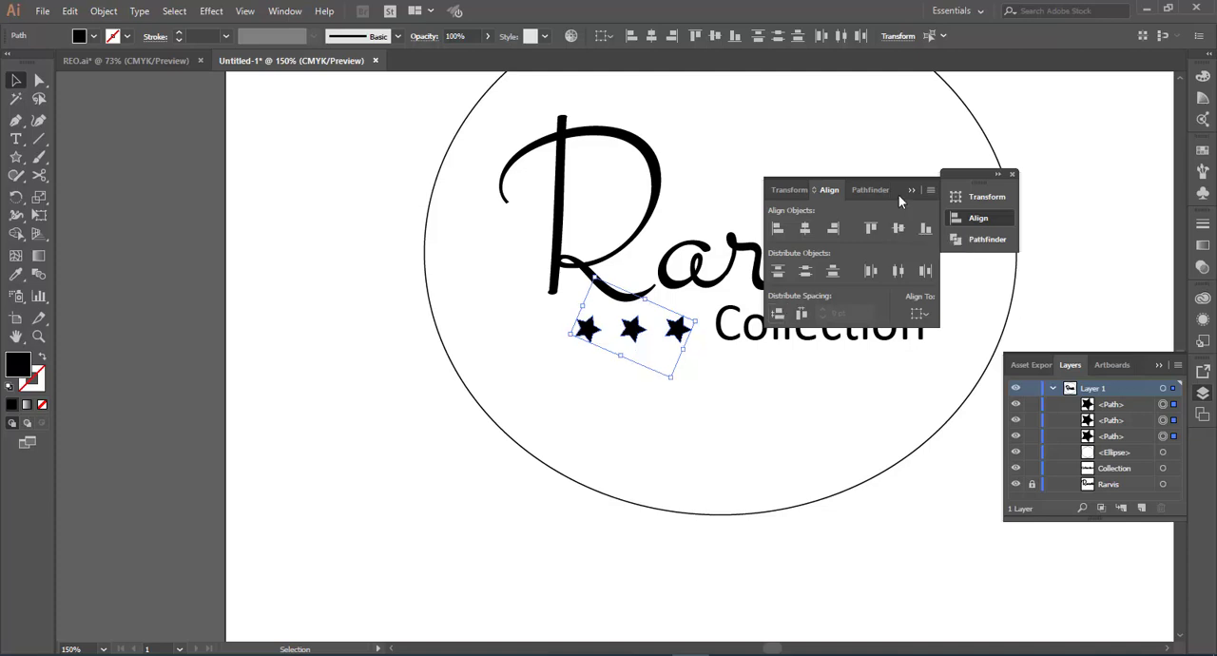
pyautogui.click(910, 190)
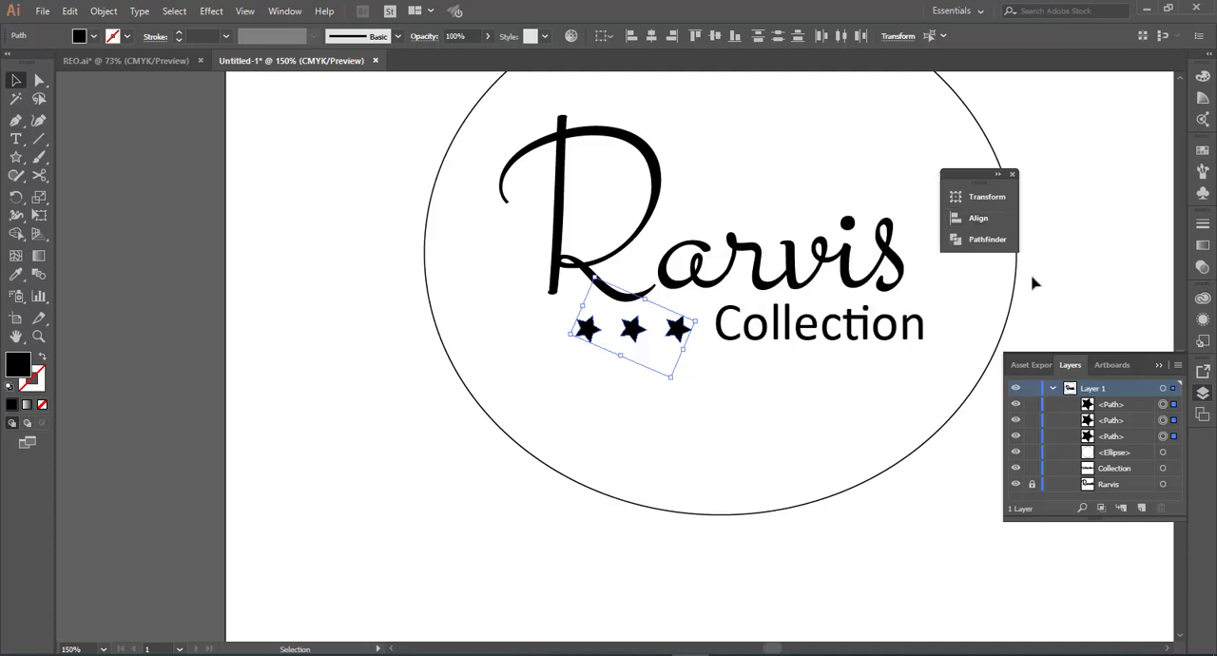
# Step: Cut the ellipse into an upper and a lower half with the Scissors tool at its leftmost and rightmost anchor points
pyautogui.hotkey('ctrl', '1')
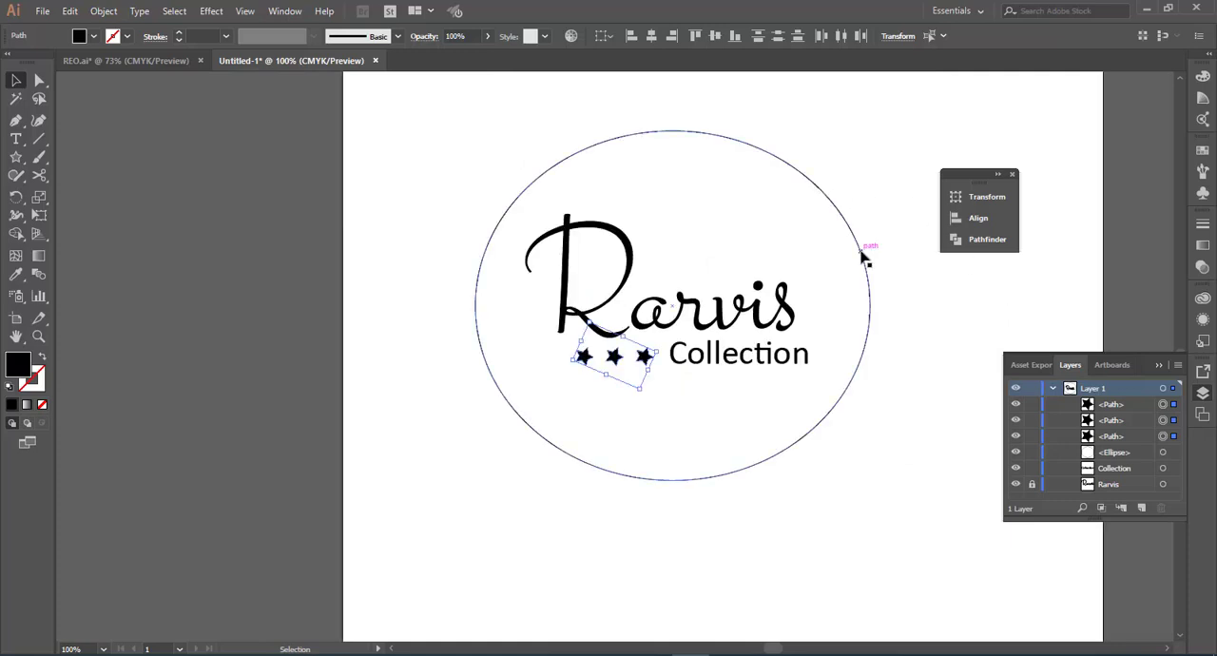
pyautogui.click(862, 254)
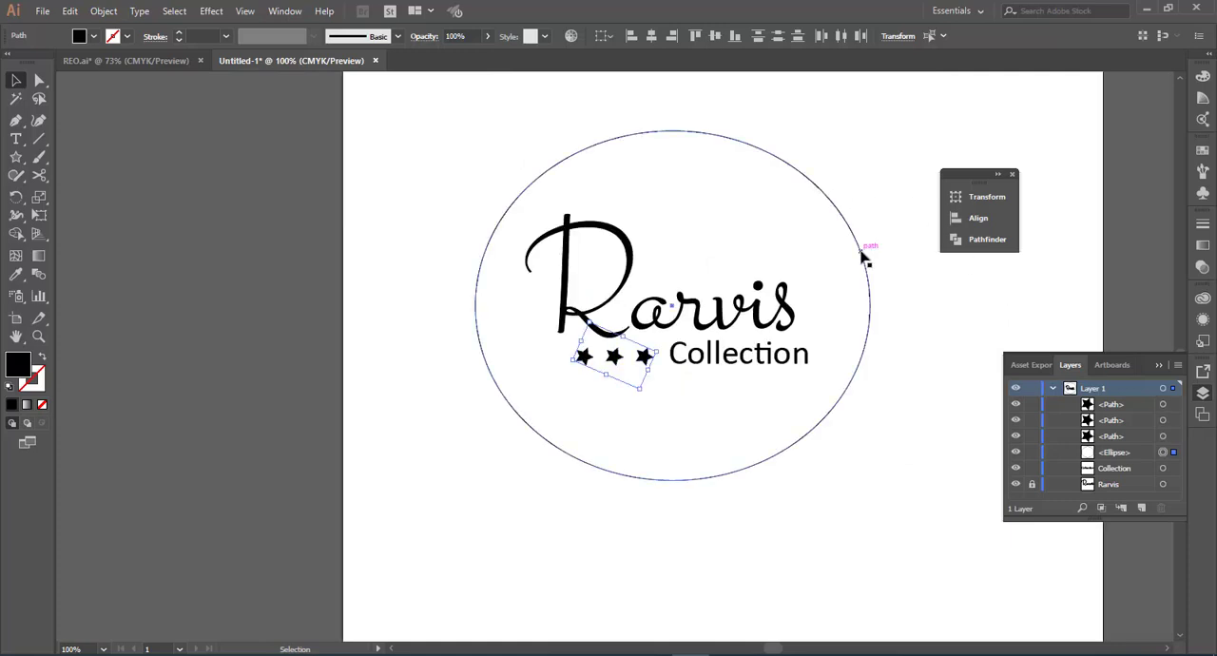
pyautogui.click(39, 176)
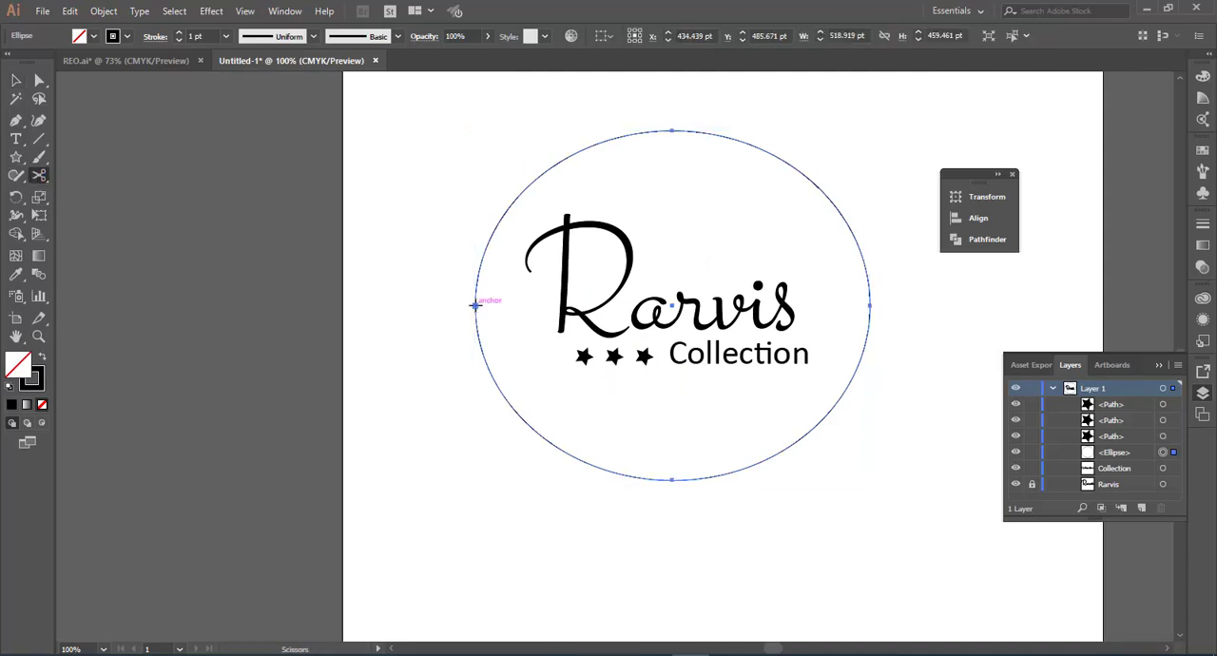
pyautogui.click(475, 306)
pyautogui.click(871, 306)
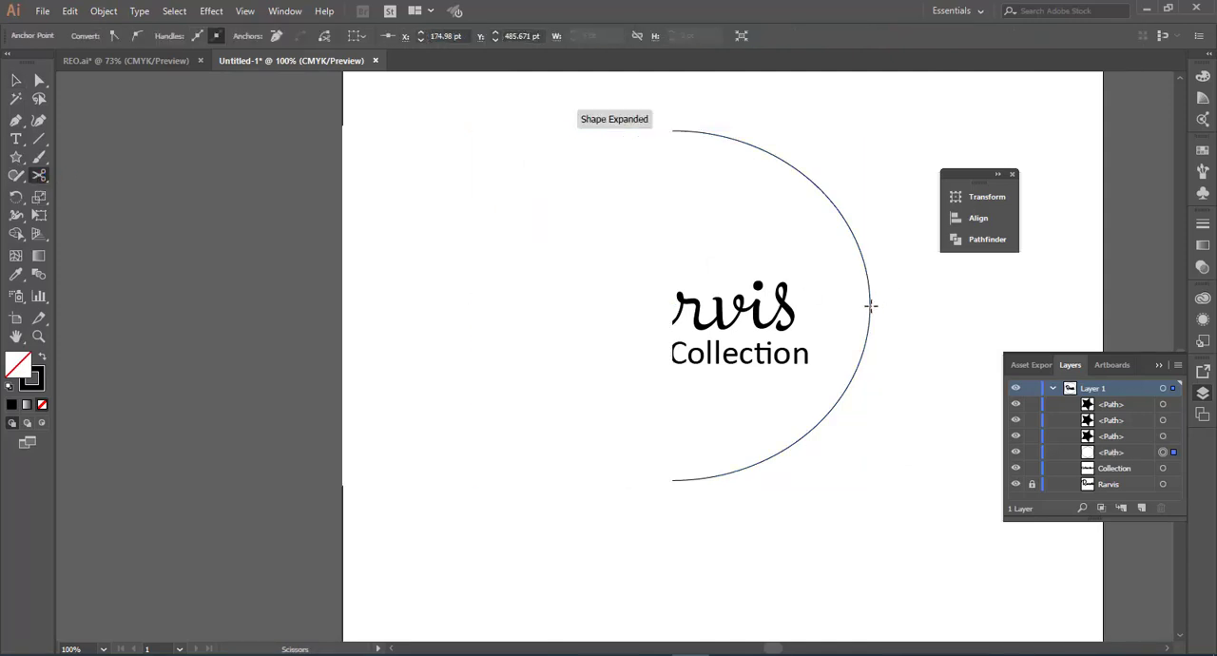
pyautogui.click(870, 306)
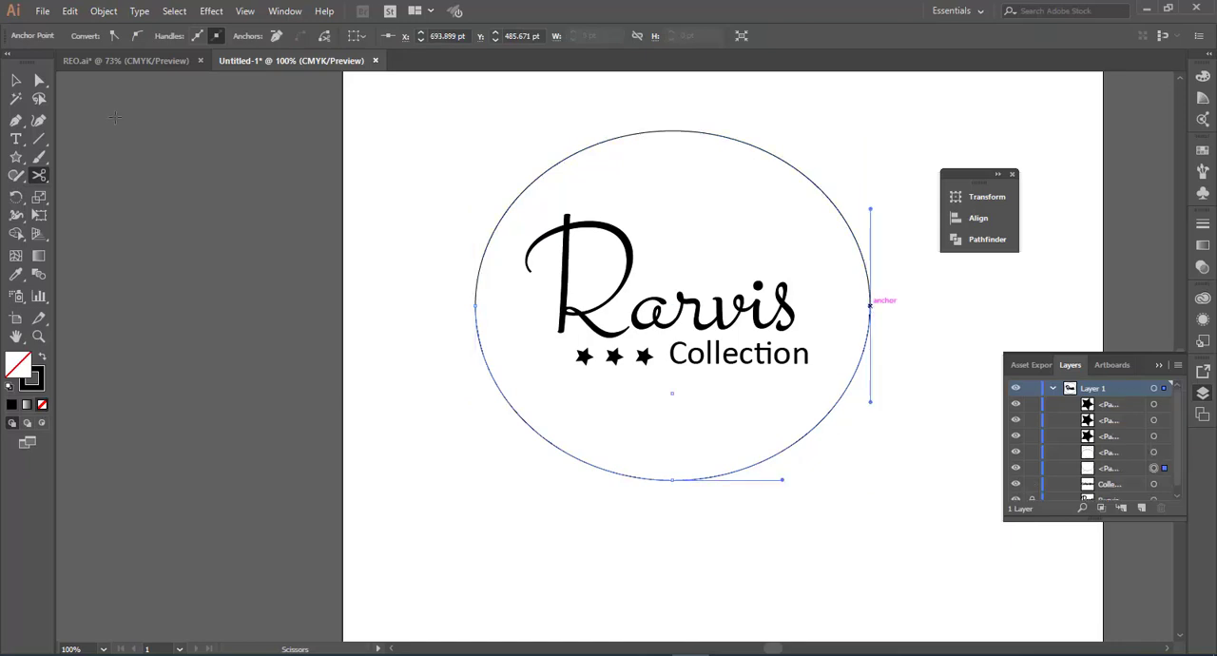
pyautogui.press('v')
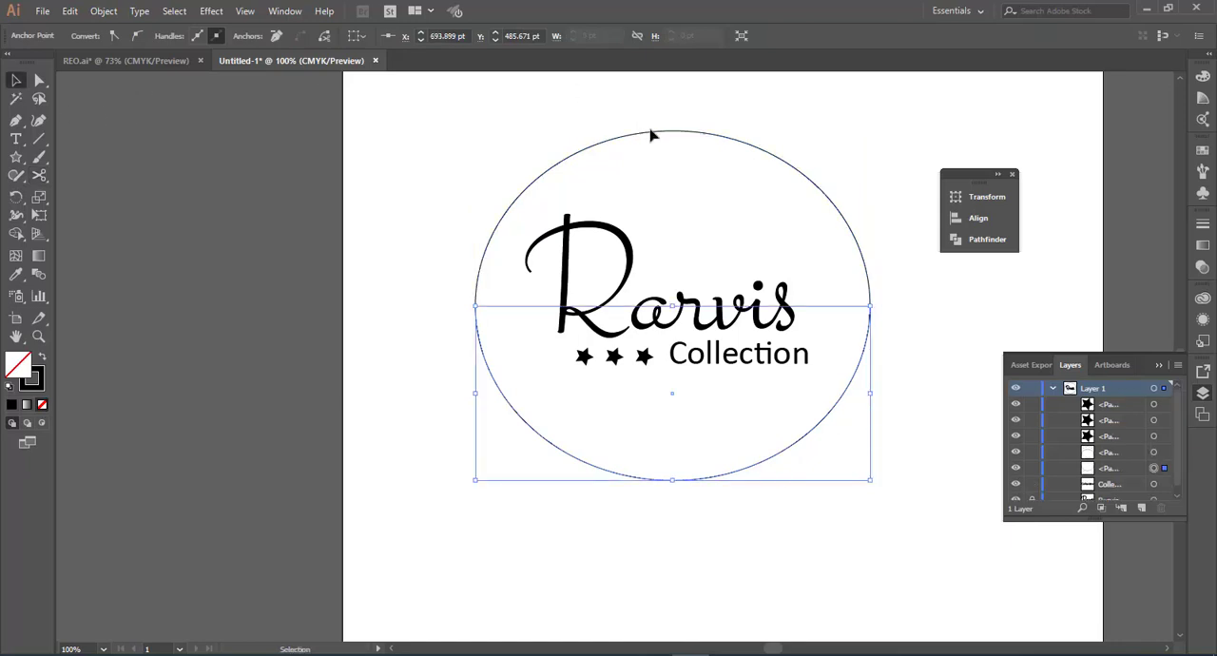
pyautogui.moveTo(653, 127); pyautogui.dragTo(644, 97)
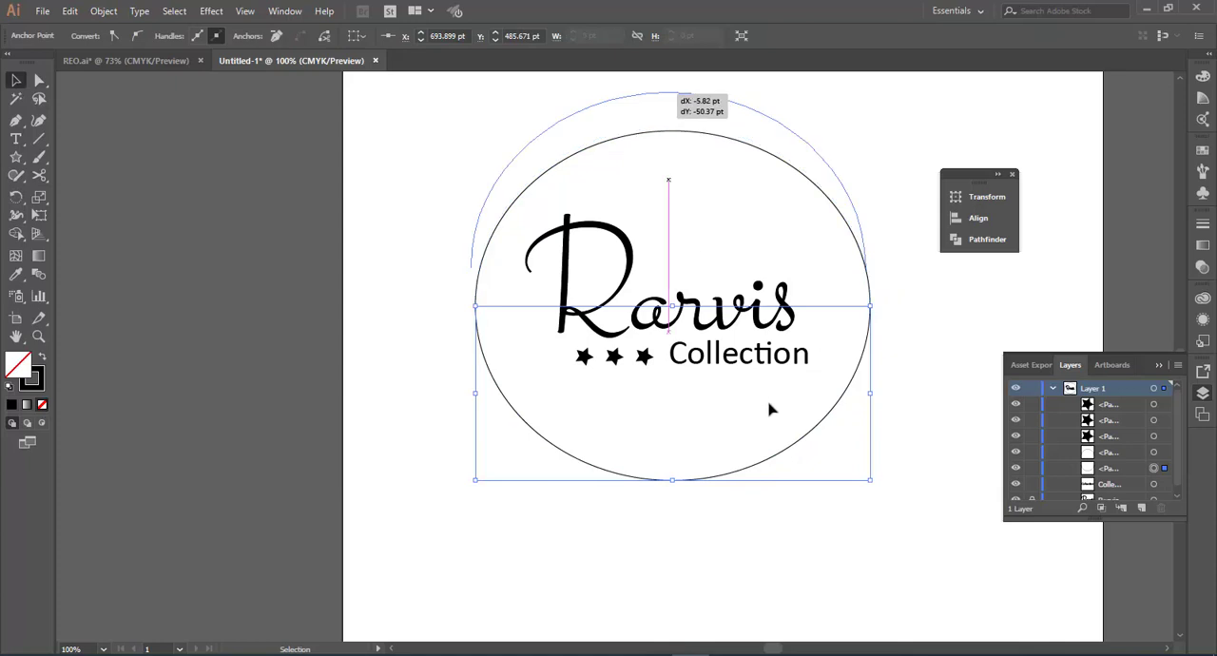
pyautogui.moveTo(753, 425); pyautogui.dragTo(754, 446)
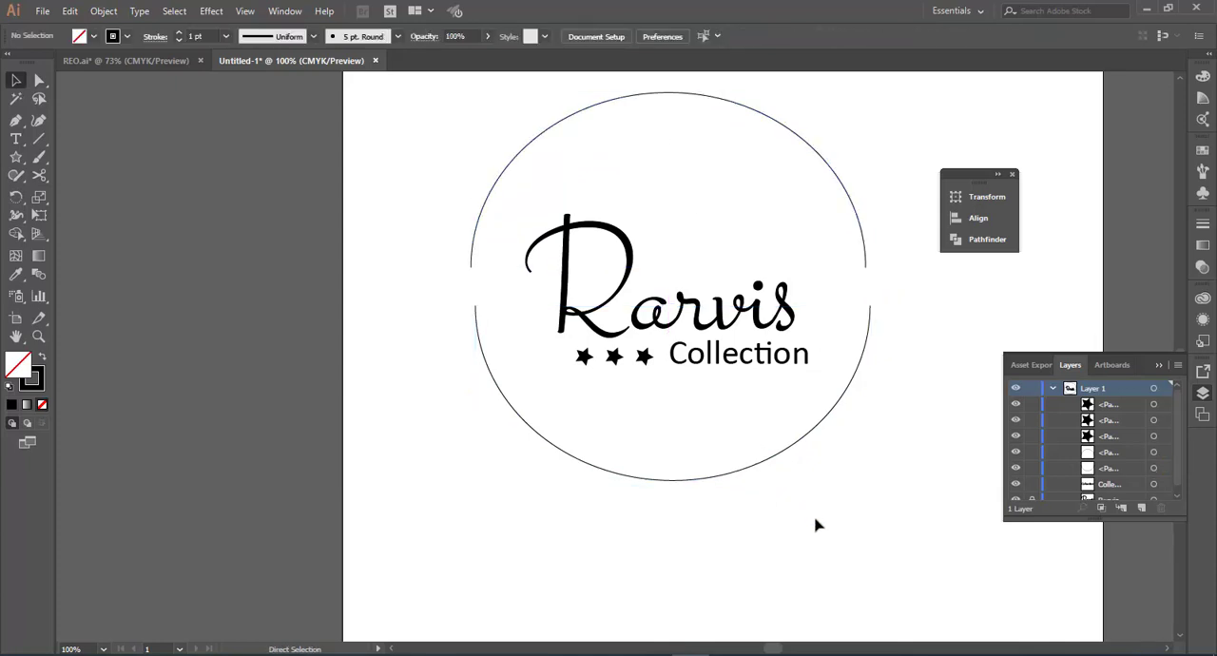
pyautogui.hotkey('ctrl', 'z')
pyautogui.hotkey('ctrl', 'z')
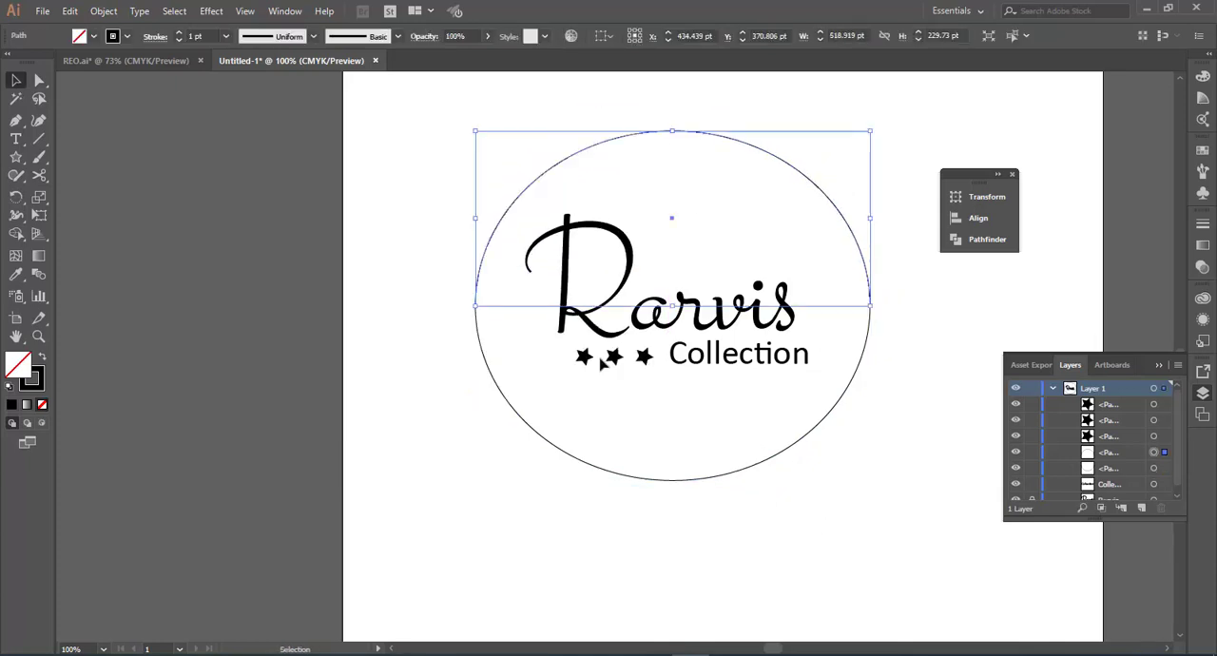
# Step: Set the stroke weight of both the upper and lower ellipse halves to 7 pt
pyautogui.click(227, 37)
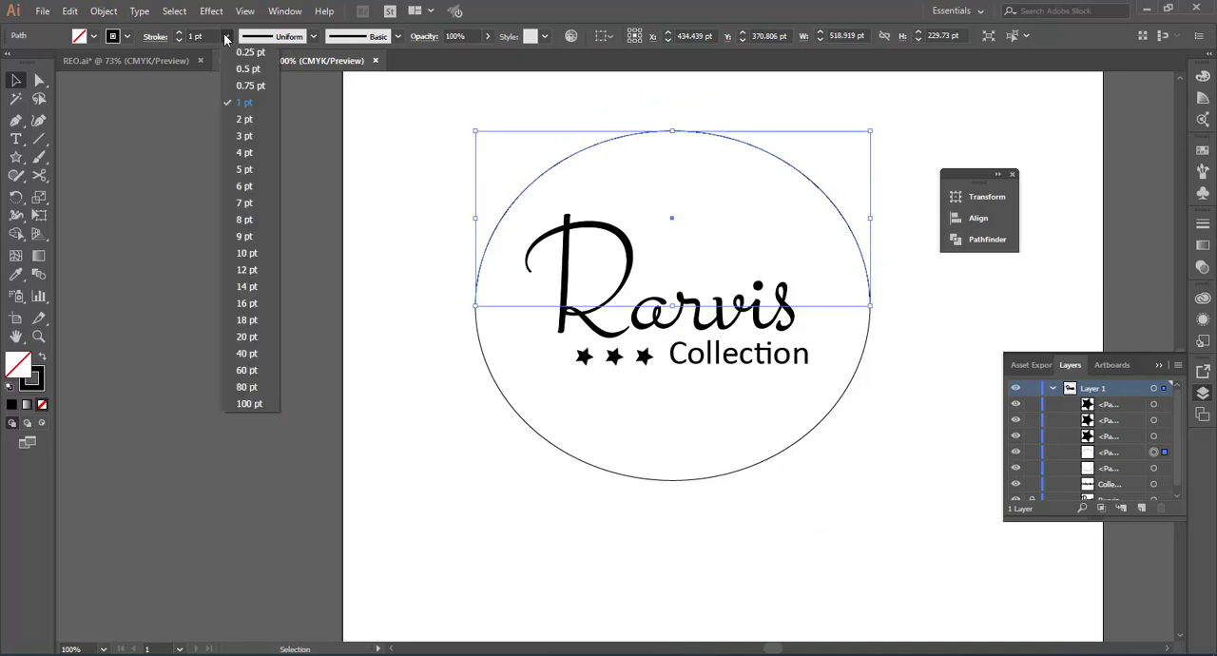
pyautogui.click(245, 202)
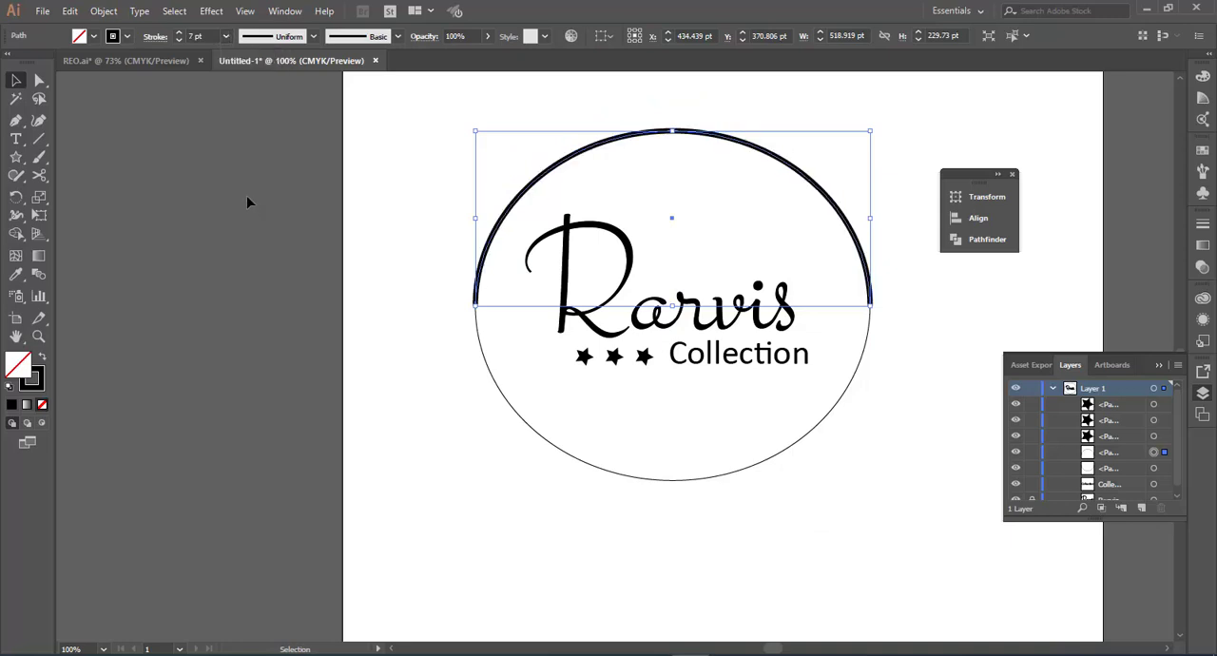
pyautogui.click(609, 463)
pyautogui.moveTo(650, 497); pyautogui.dragTo(375, 386)
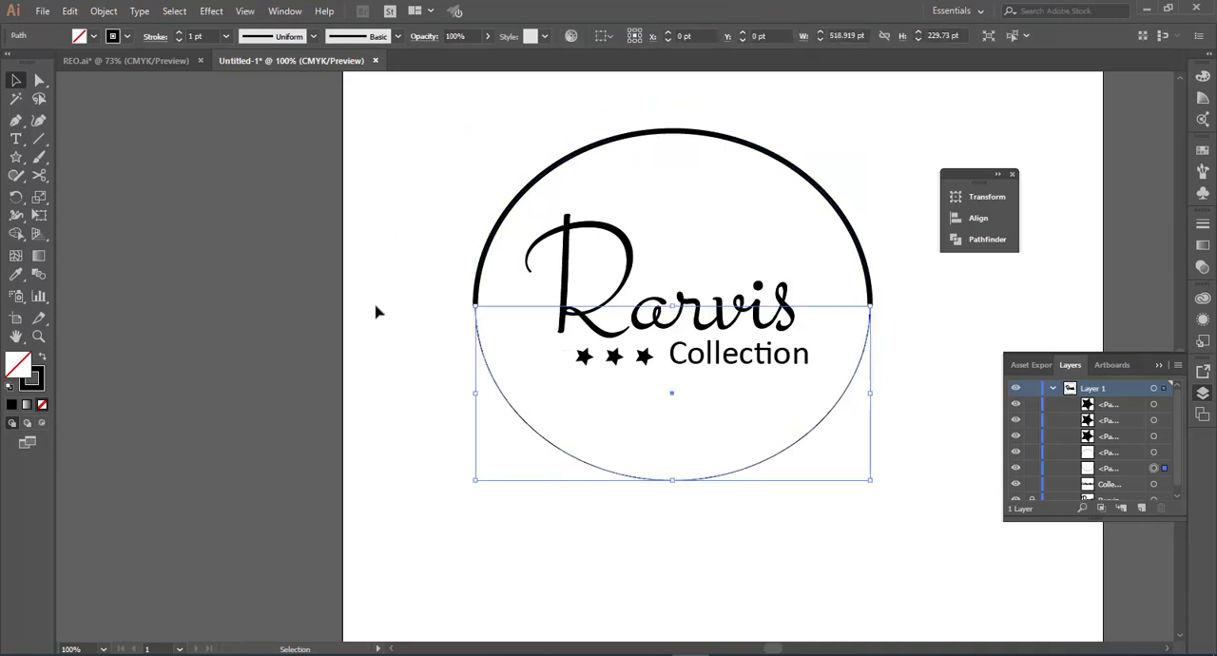
pyautogui.click(224, 37)
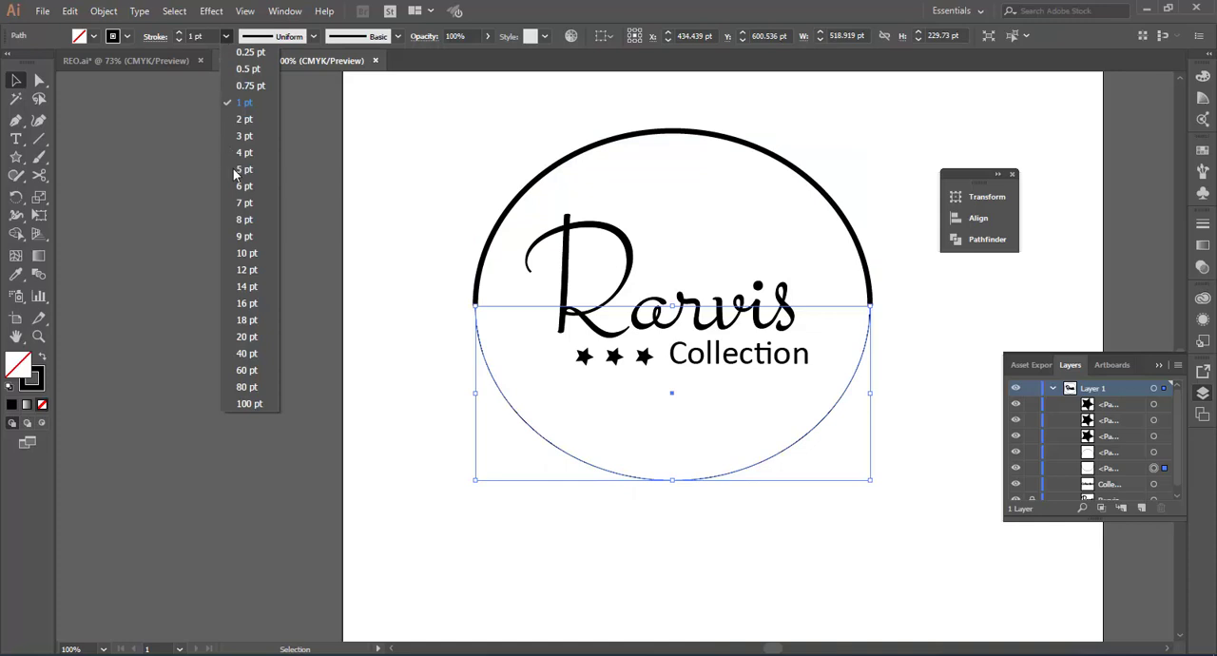
pyautogui.click(246, 202)
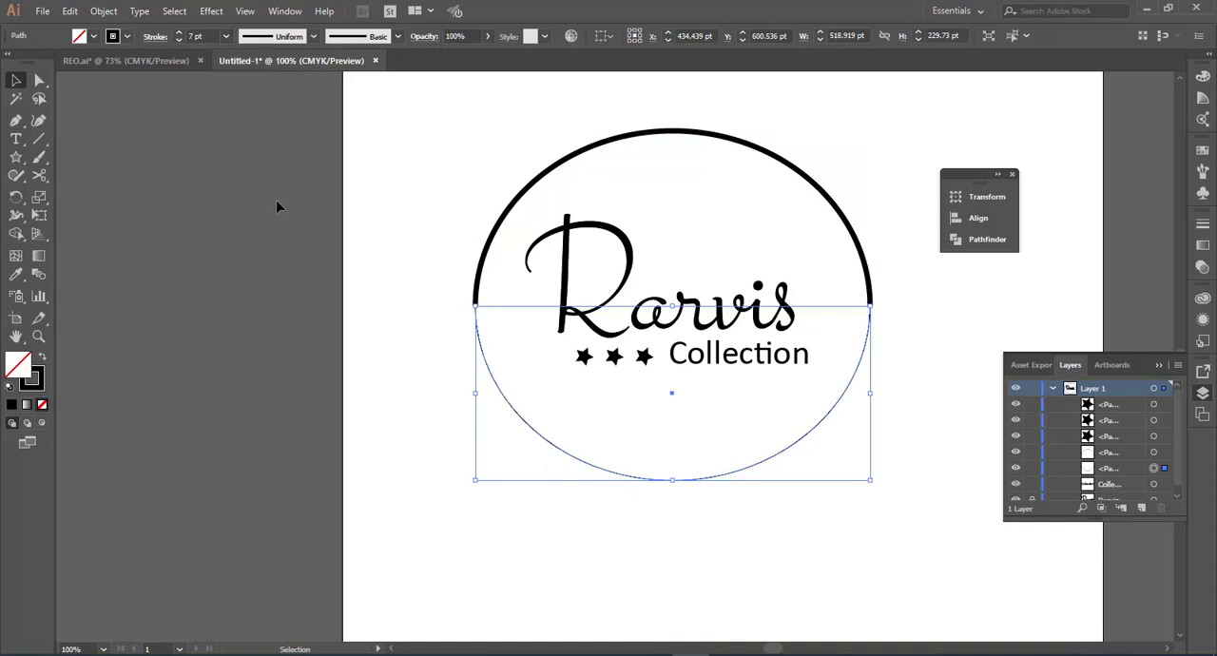
# Step: Apply the variable width profile that tapers at both ends to the lower and upper ellipse halves
pyautogui.click(312, 36)
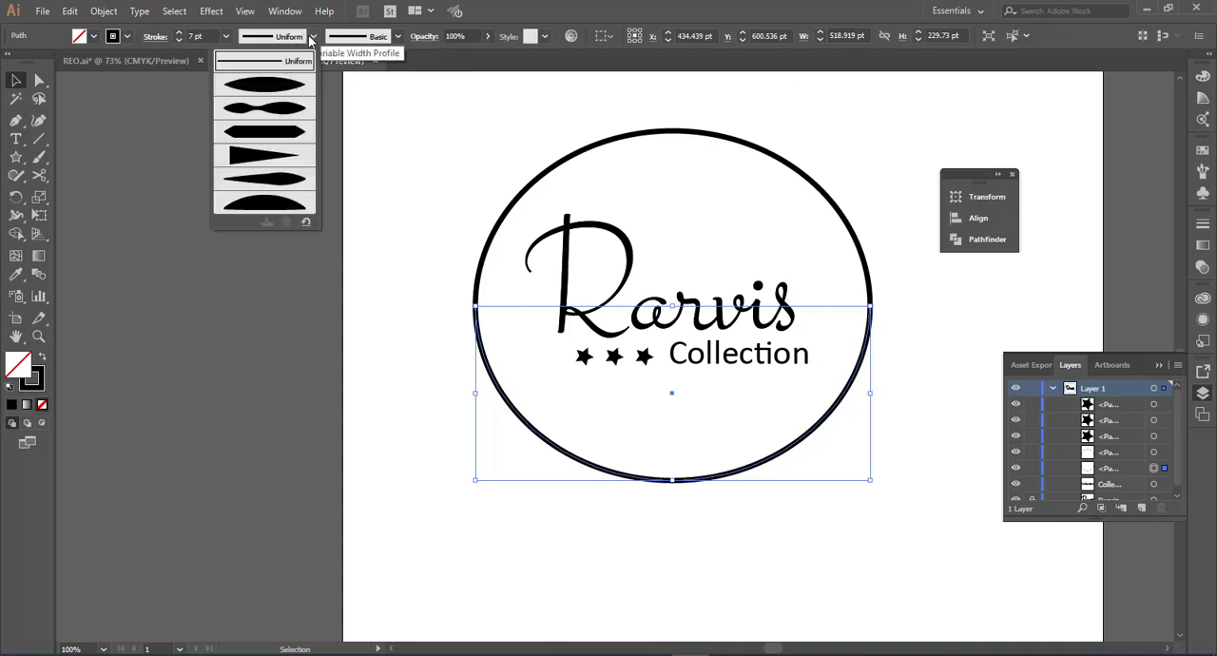
pyautogui.click(272, 87)
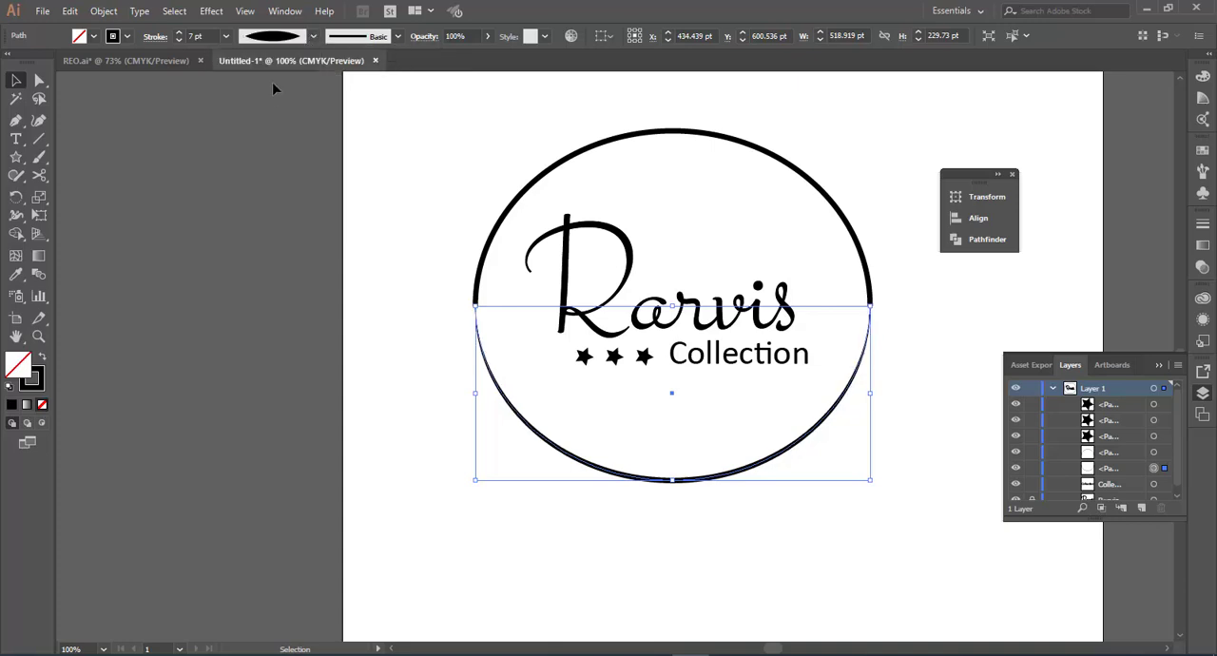
pyautogui.click(613, 142)
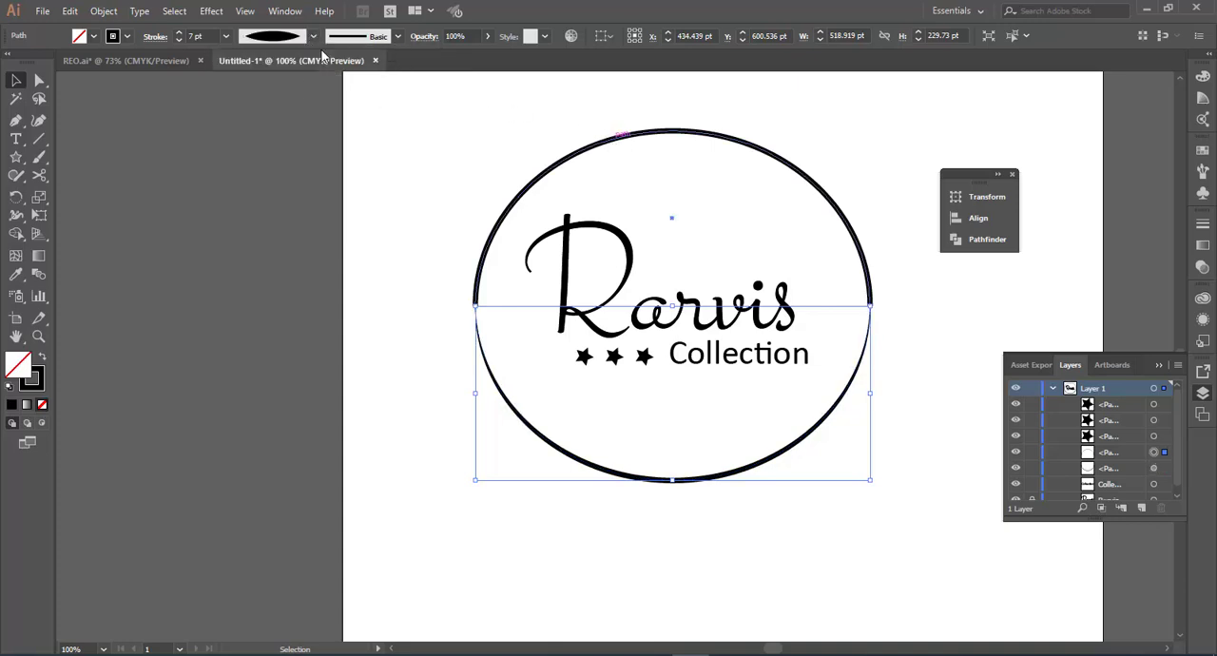
pyautogui.click(314, 37)
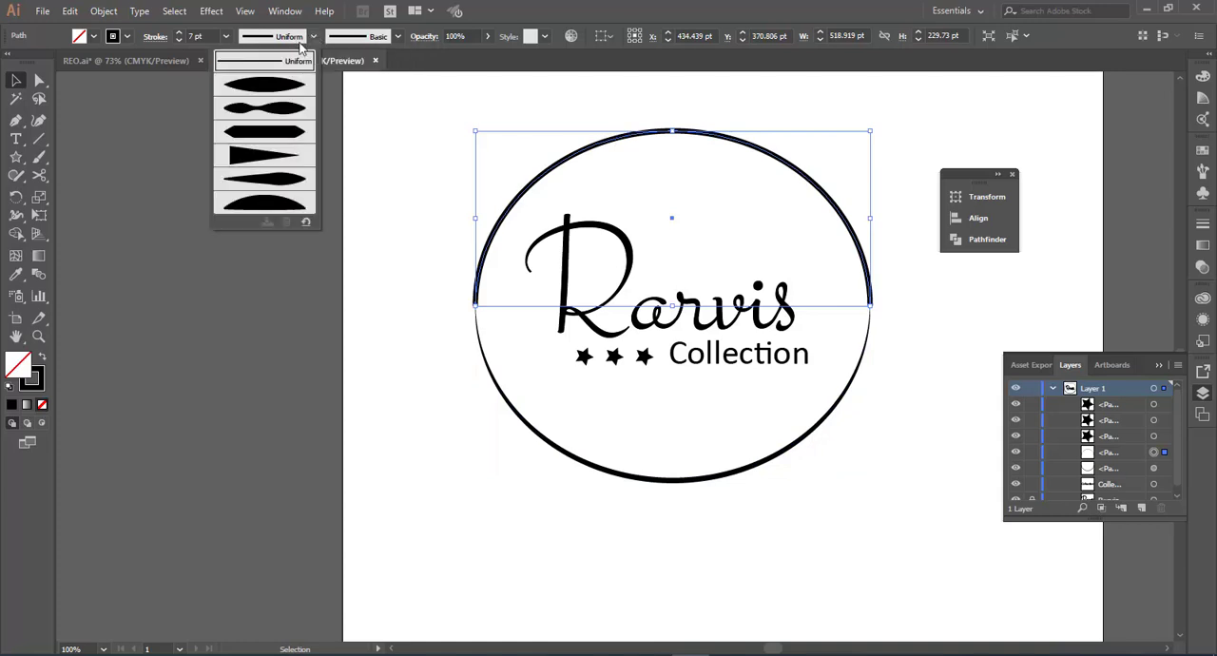
pyautogui.click(270, 87)
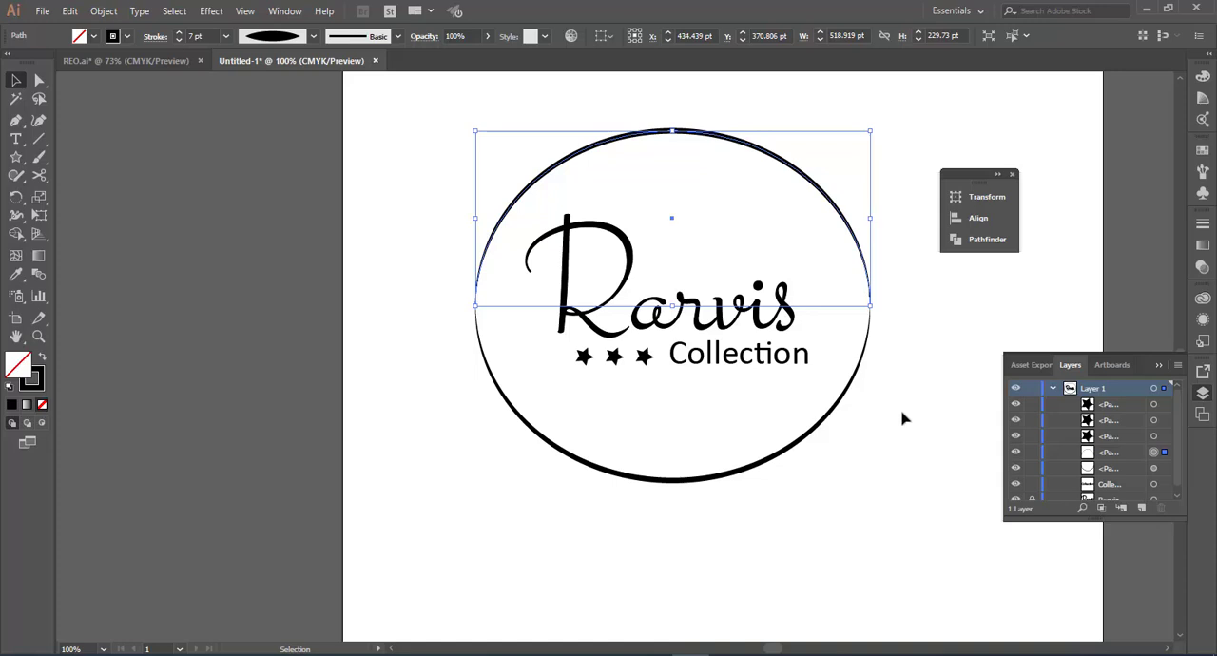
# Step: Scale the complete logo, including the unlocked Rarvis lettering, down to about 261 × 231 pt and move it about 175 pt left
pyautogui.moveTo(892, 445); pyautogui.dragTo(507, 142)
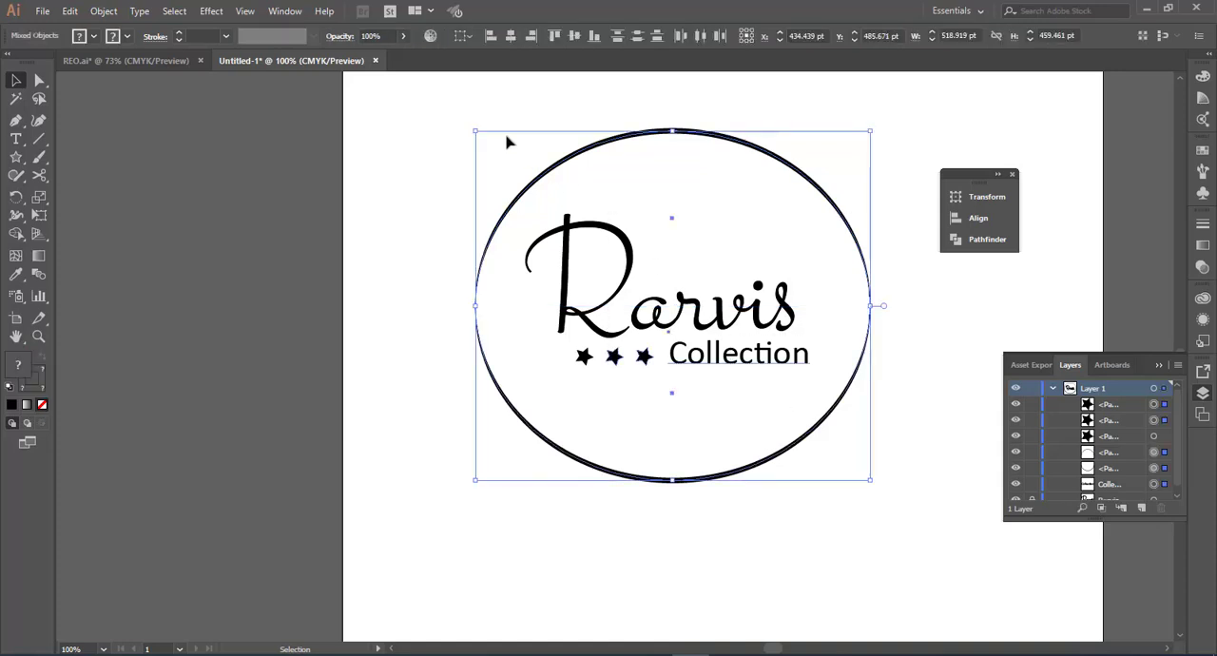
pyautogui.click(872, 491)
pyautogui.moveTo(459, 169); pyautogui.dragTo(773, 425)
pyautogui.moveTo(853, 375); pyautogui.dragTo(879, 350)
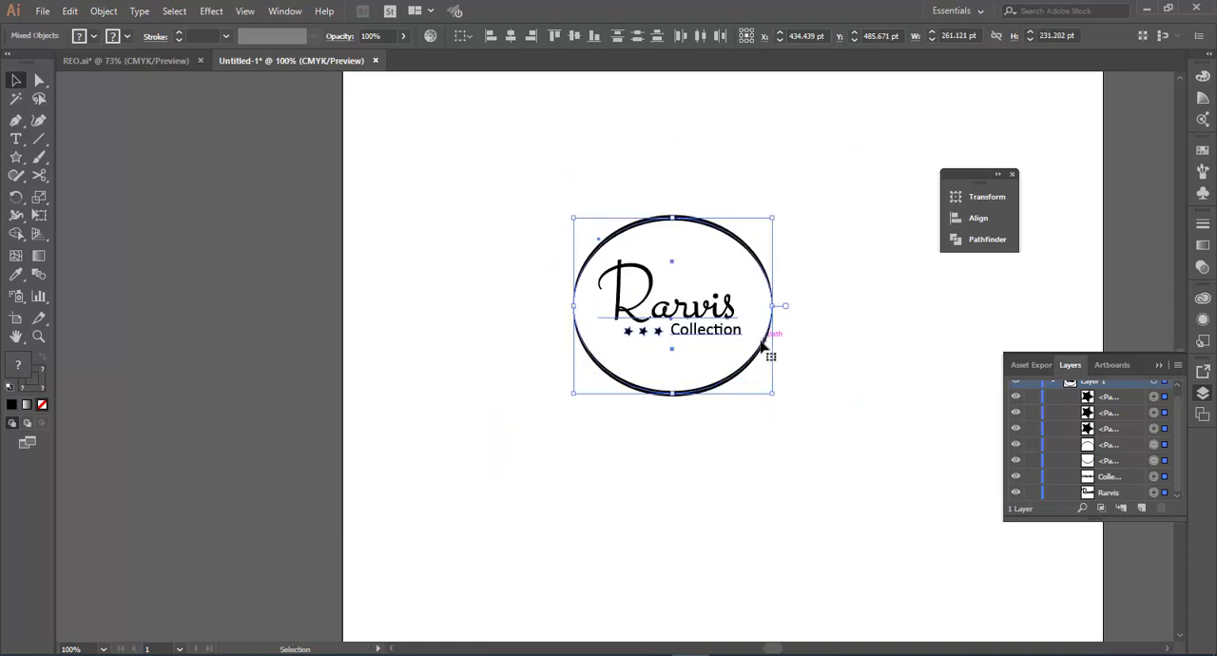
pyautogui.moveTo(749, 352); pyautogui.dragTo(648, 374)
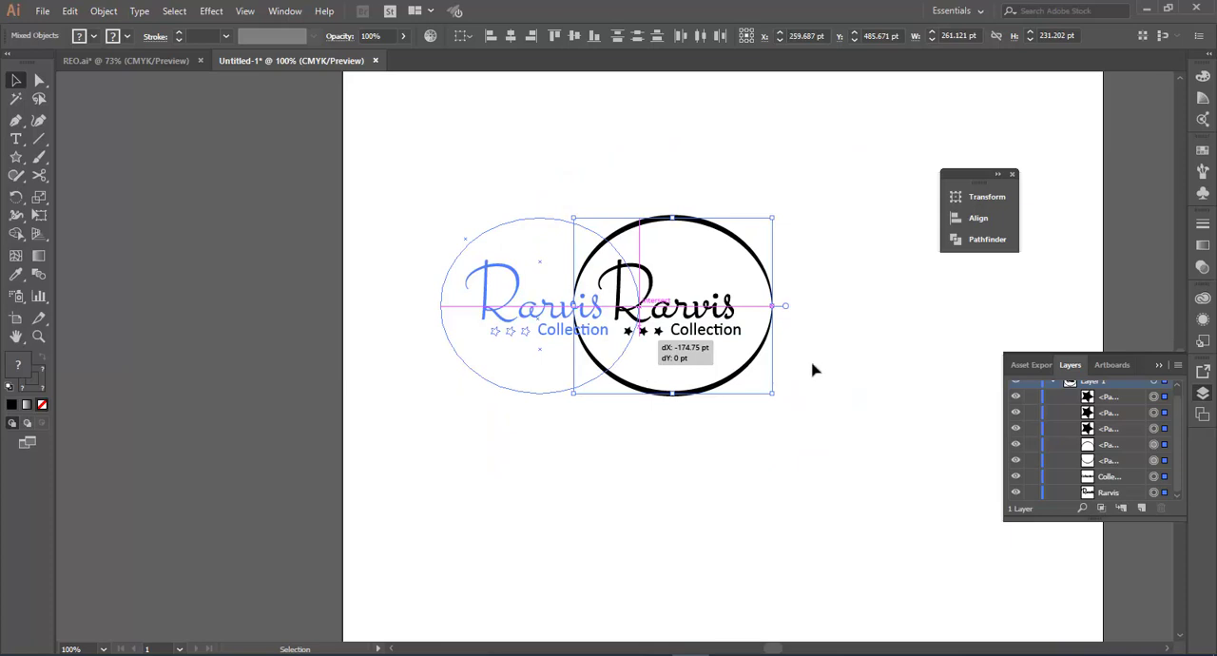
pyautogui.moveTo(813, 370); pyautogui.dragTo(831, 363)
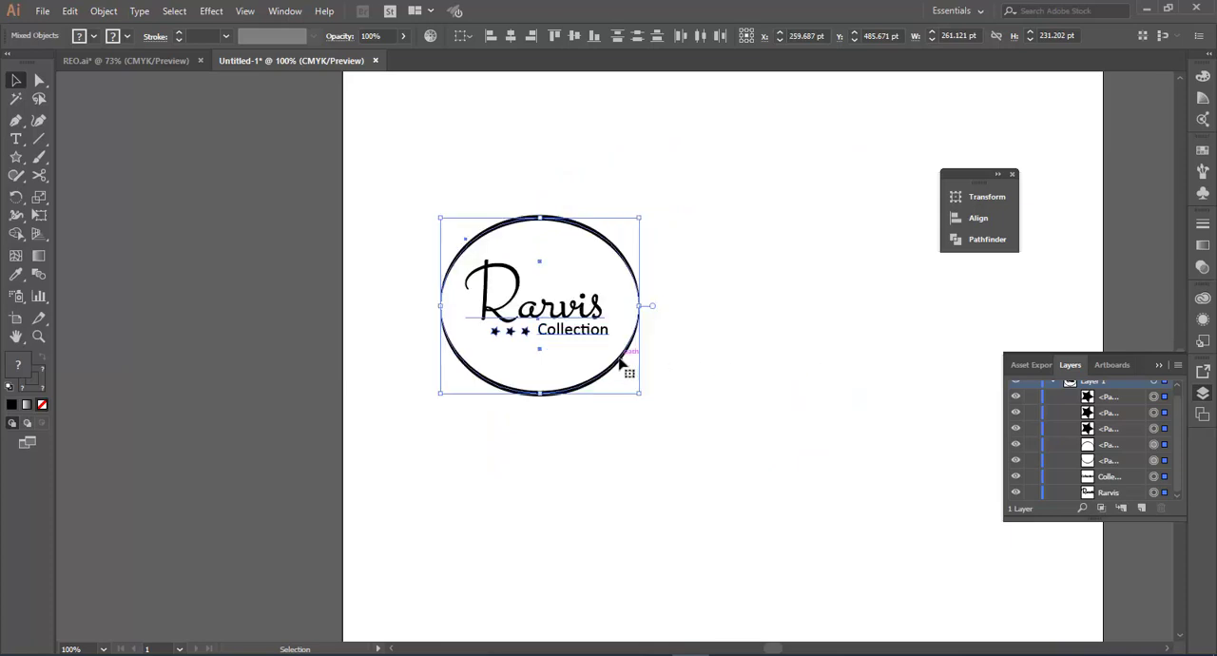
# Step: Expand the appearance of all the logo artwork, including the tapered ellipse strokes, and expand the objects into filled shapes
pyautogui.moveTo(640, 365); pyautogui.dragTo(948, 393)
pyautogui.hotkey('ctrl', 'z')
pyautogui.hotkey('ctrl', 'a')
pyautogui.click(104, 11)
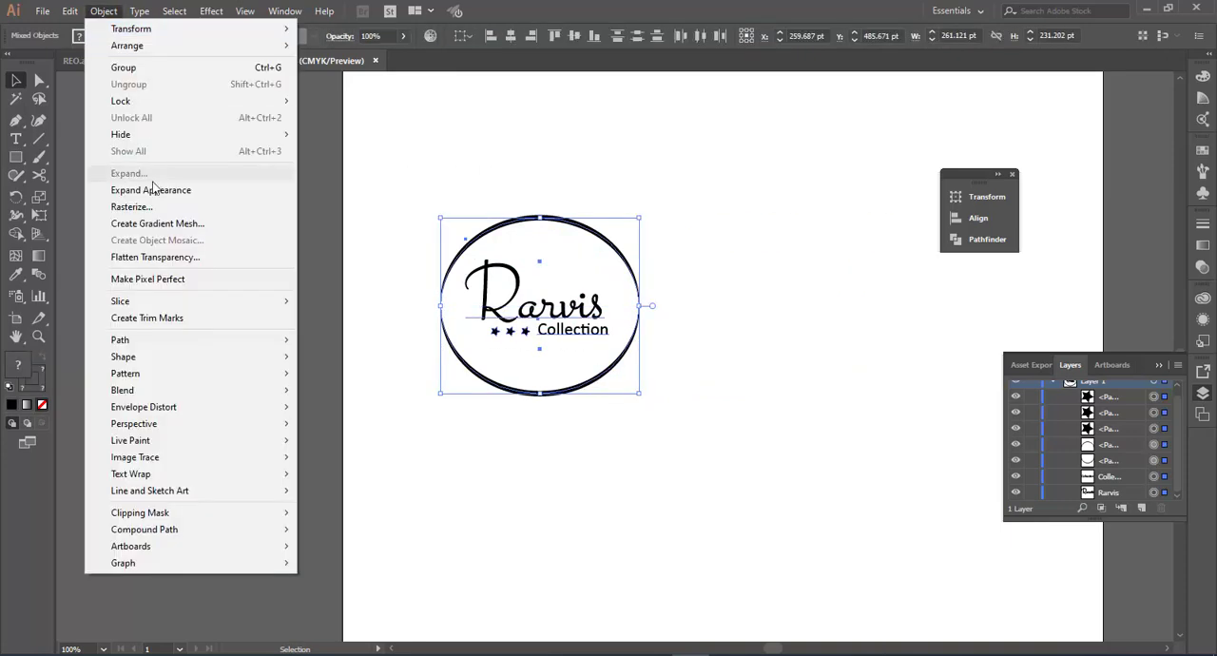
pyautogui.click(152, 189)
pyautogui.click(104, 11)
pyautogui.click(154, 175)
# Step: Place a duplicate of the expanded logo to the right of the original, in the empty part of the artboard
pyautogui.click(577, 443)
pyautogui.moveTo(597, 388)
pyautogui.mouseDown()
pyautogui.moveTo(684, 387)
pyautogui.moveTo(599, 390)
pyautogui.moveTo(701, 393)
pyautogui.moveTo(879, 428)
pyautogui.moveTo(885, 383)
pyautogui.mouseUp()
pyautogui.hotkey('ctrl', 'z')
# Step: Draw a black rectangle covering the duplicated logo and send it to the back
pyautogui.press('m')
pyautogui.moveTo(960, 449); pyautogui.dragTo(680, 155)
pyautogui.press('v')
pyautogui.rightClick(721, 209)
pyautogui.moveTo(761, 449)
pyautogui.click(920, 500)
# Step: Set both the fill and the stroke of the Rarvis lettering on the black rectangle to white
pyautogui.click(814, 312)
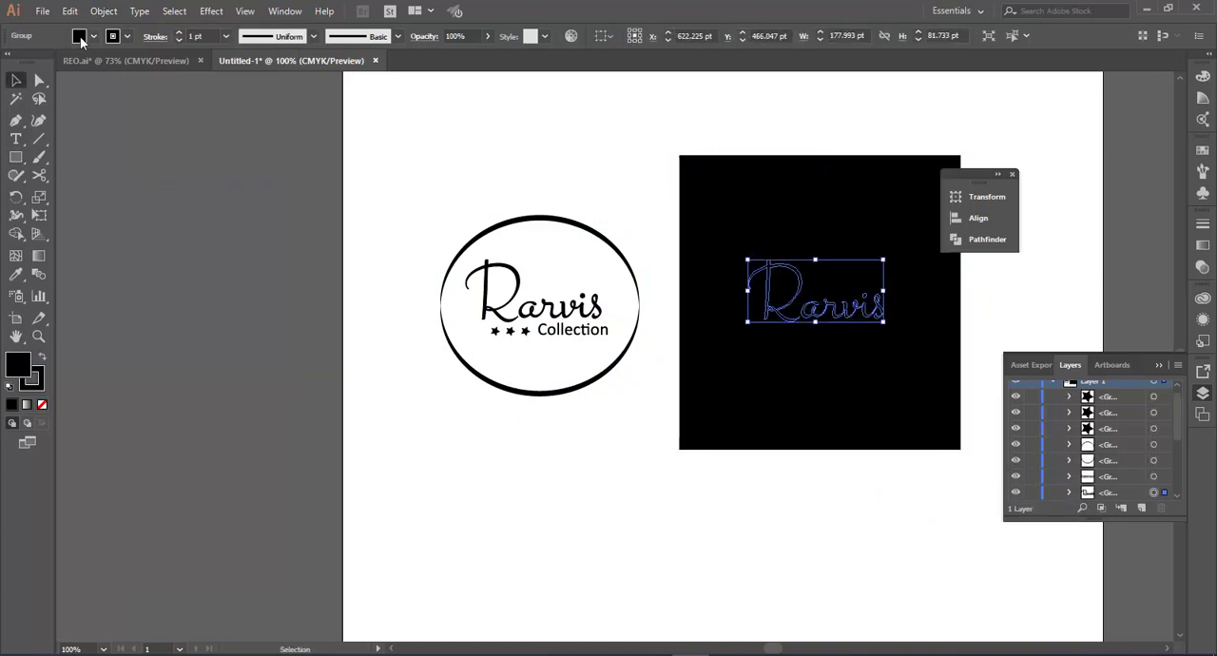
pyautogui.click(82, 37)
pyautogui.click(38, 55)
pyautogui.click(111, 37)
pyautogui.click(38, 55)
# Step: Lock the black rectangle and fill all parts of the logo on it with white
pyautogui.click(766, 236)
pyautogui.hotkey('ctrl', '2')
pyautogui.moveTo(709, 195); pyautogui.dragTo(937, 418)
pyautogui.click(81, 37)
pyautogui.click(39, 55)
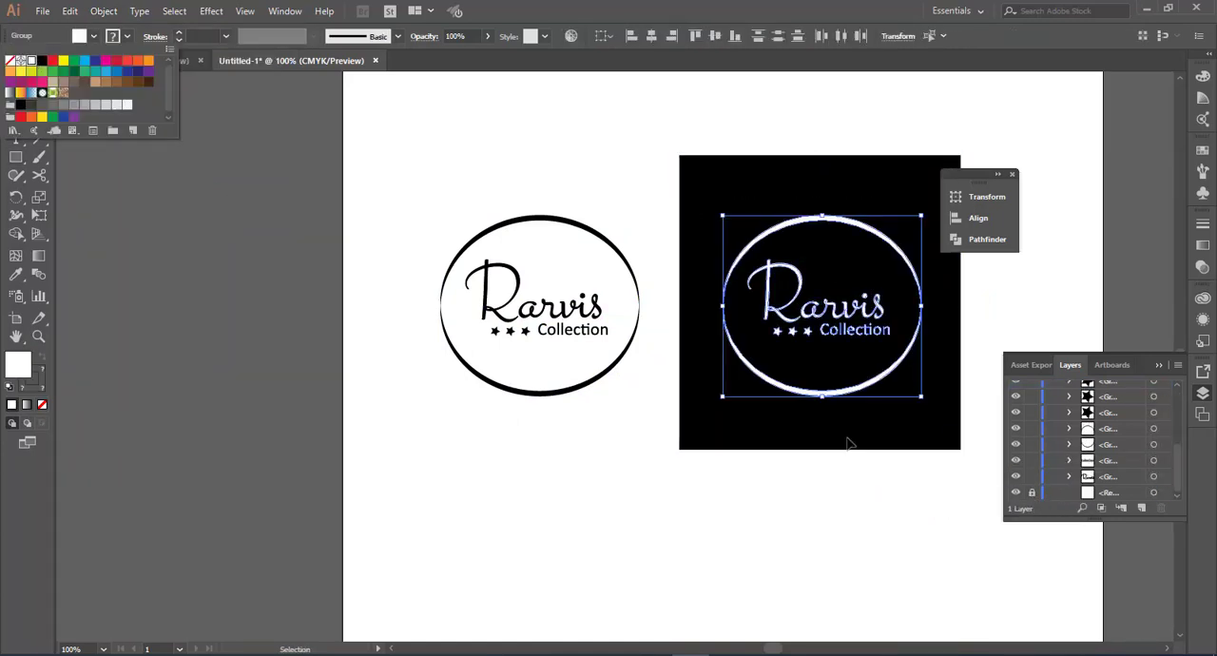
# Step: Draw a rectangle about 437 × 387 px over the original logo, send it to the back and fill it with light grey
pyautogui.click(847, 441)
pyautogui.press('m')
pyautogui.moveTo(680, 449)
pyautogui.mouseDown()
pyautogui.moveTo(342, 138)
pyautogui.moveTo(347, 155)
pyautogui.mouseUp()
pyautogui.press('v')
pyautogui.rightClick(436, 203)
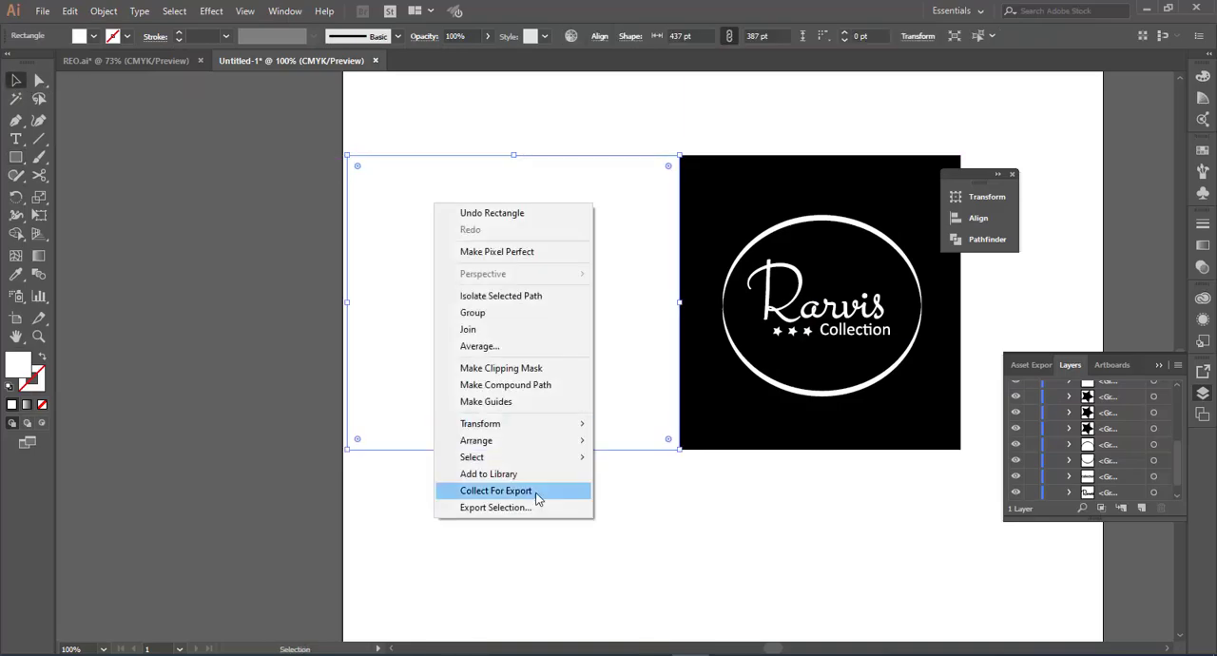
pyautogui.moveTo(532, 440)
pyautogui.click(638, 491)
pyautogui.click(82, 38)
pyautogui.click(117, 105)
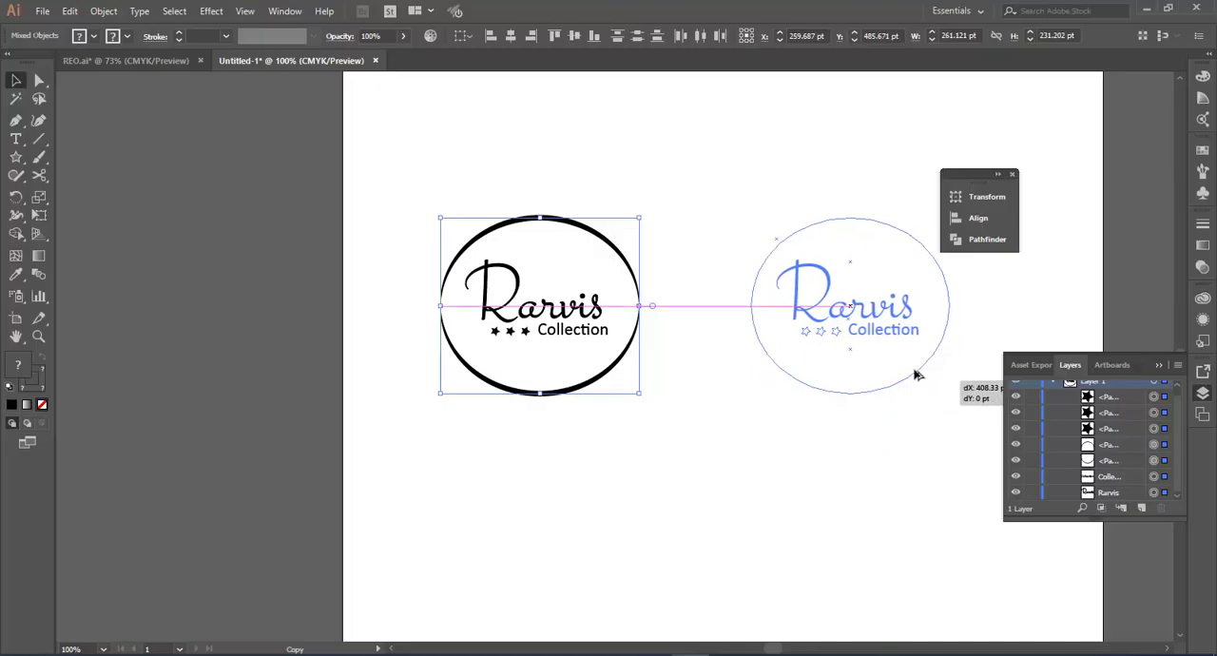